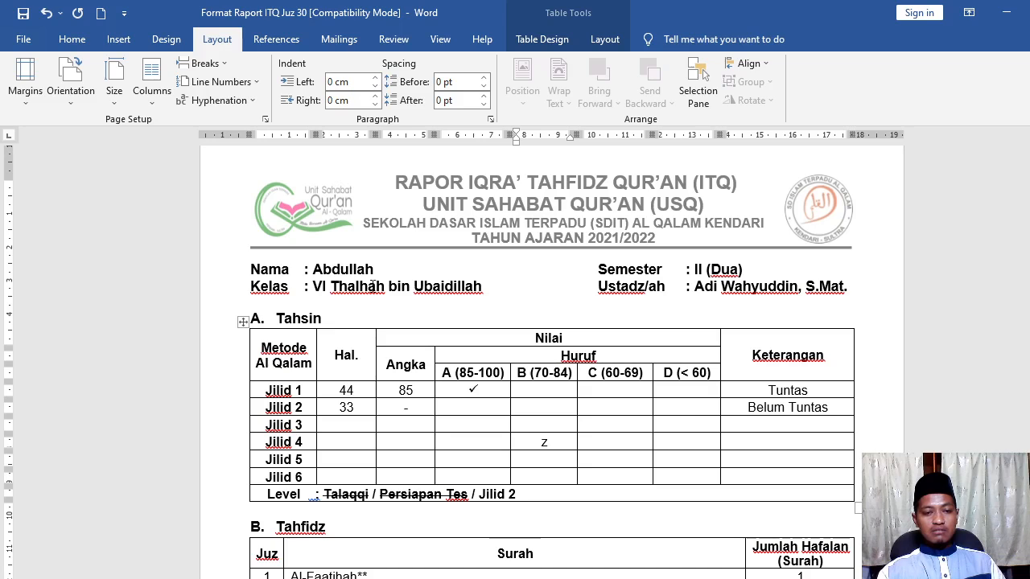
# Check the document's paper size options and custom page margins without changing them
pyautogui.click(114, 84)
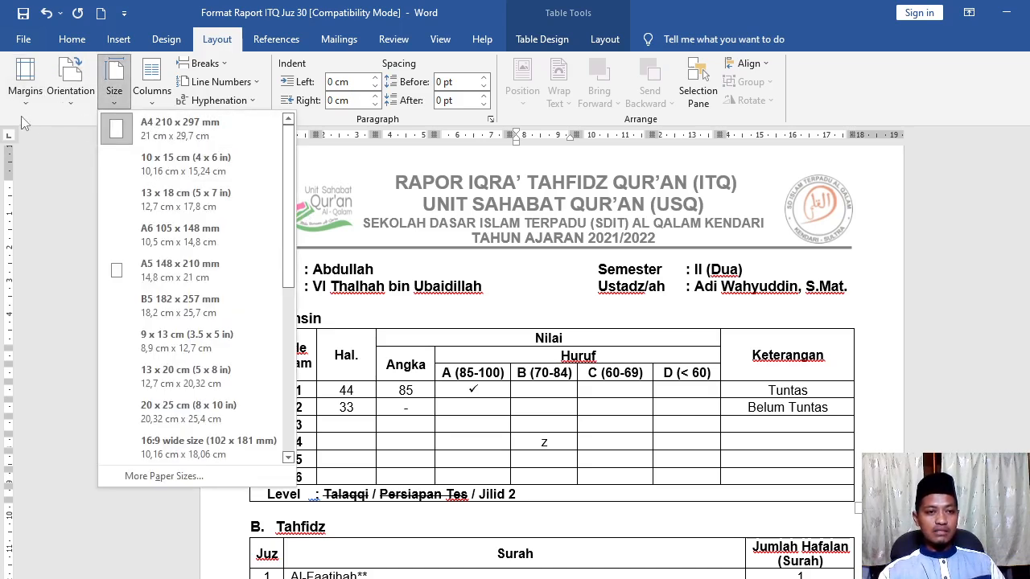
pyautogui.click(25, 89)
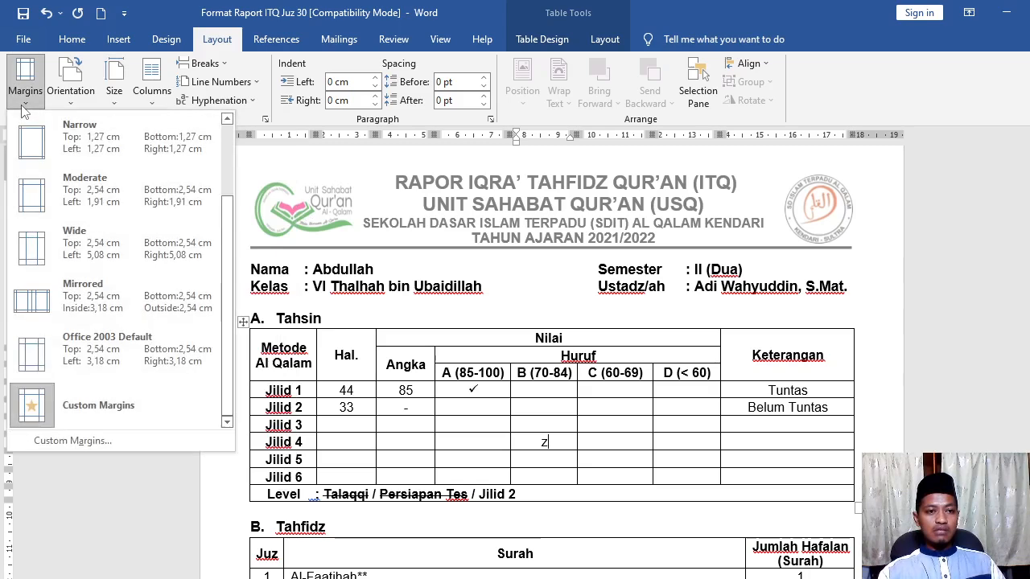
pyautogui.click(53, 441)
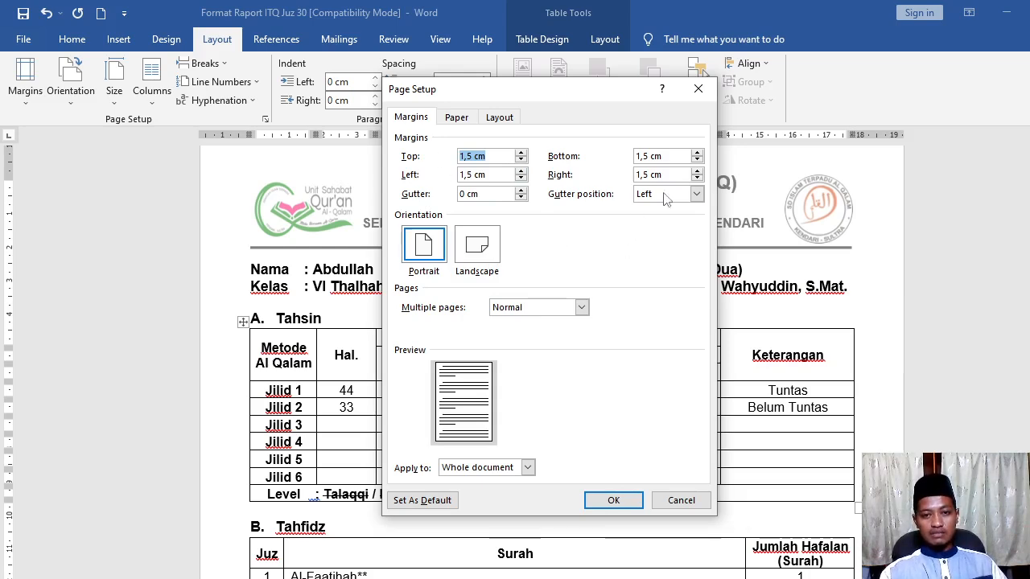
pyautogui.click(699, 91)
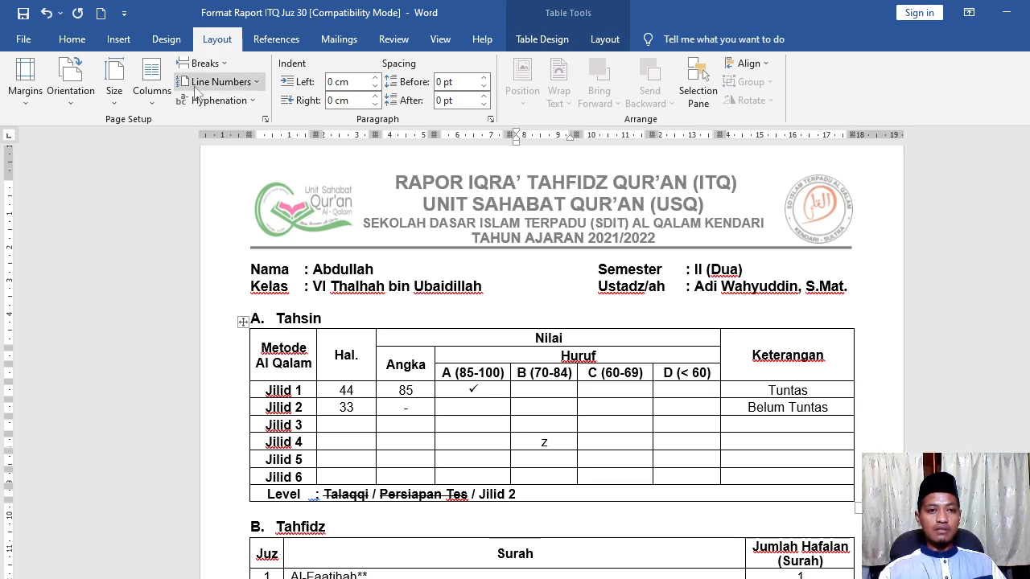
# Open the page header to inspect the font formatting of the report title lines, and return to the document body
pyautogui.click(72, 40)
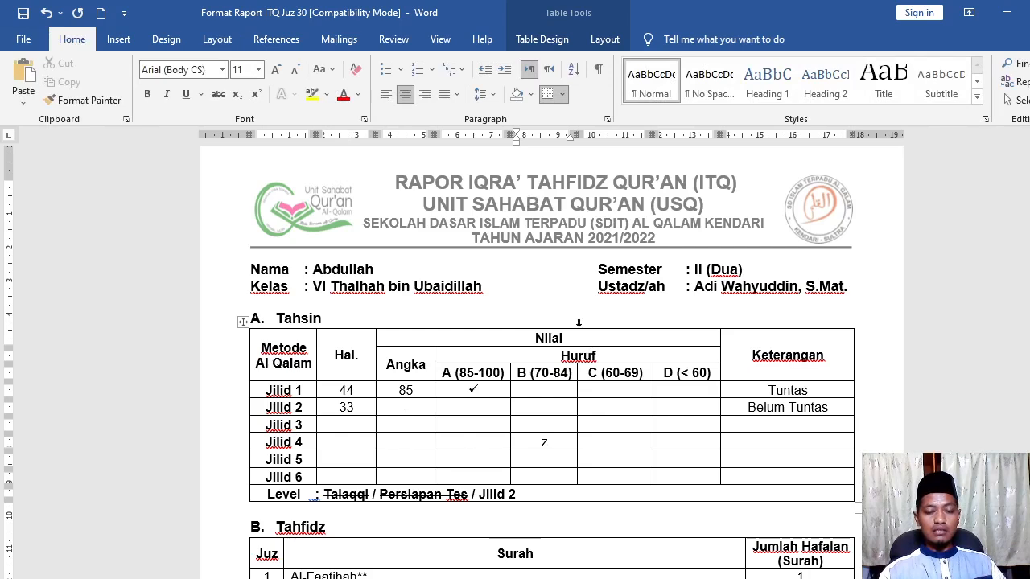
pyautogui.rightClick(544, 204)
pyautogui.doubleClick(545, 207)
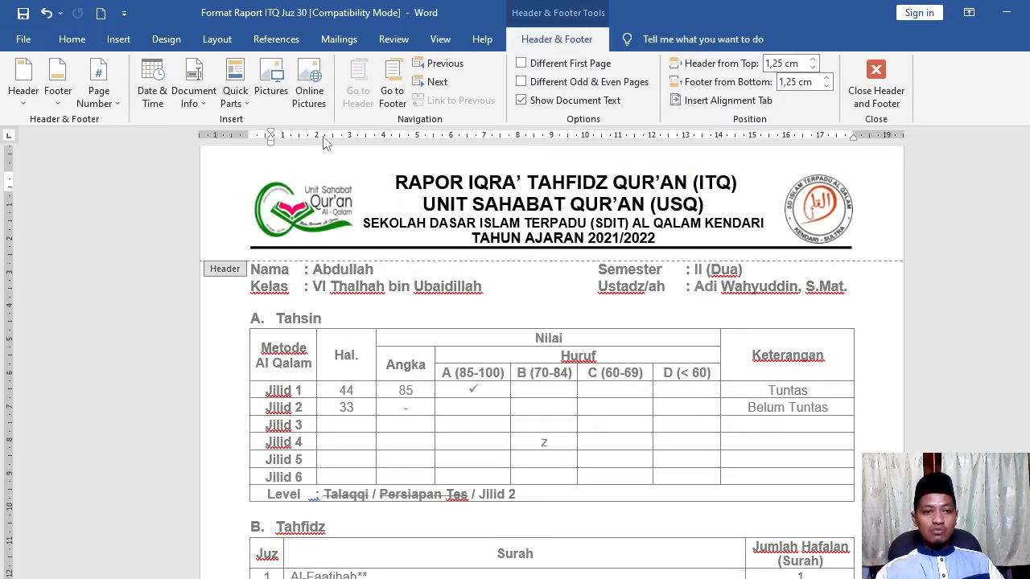
pyautogui.click(71, 39)
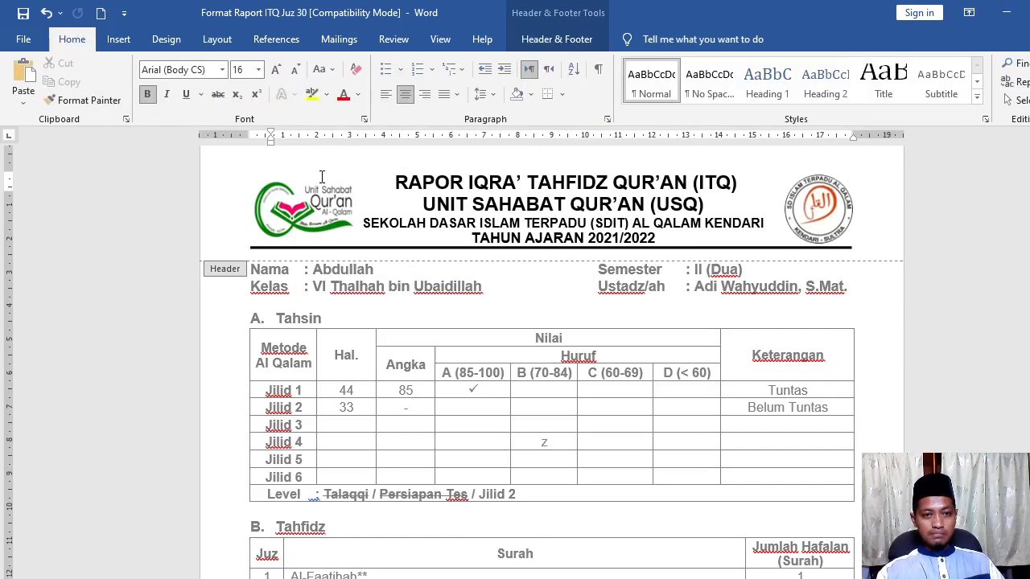
pyautogui.click(588, 226)
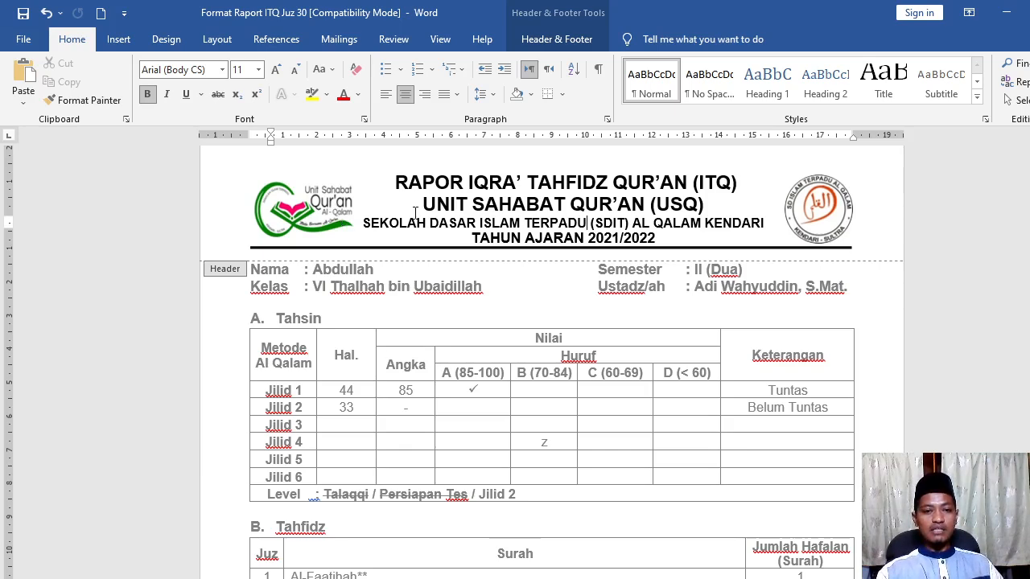
pyautogui.doubleClick(419, 278)
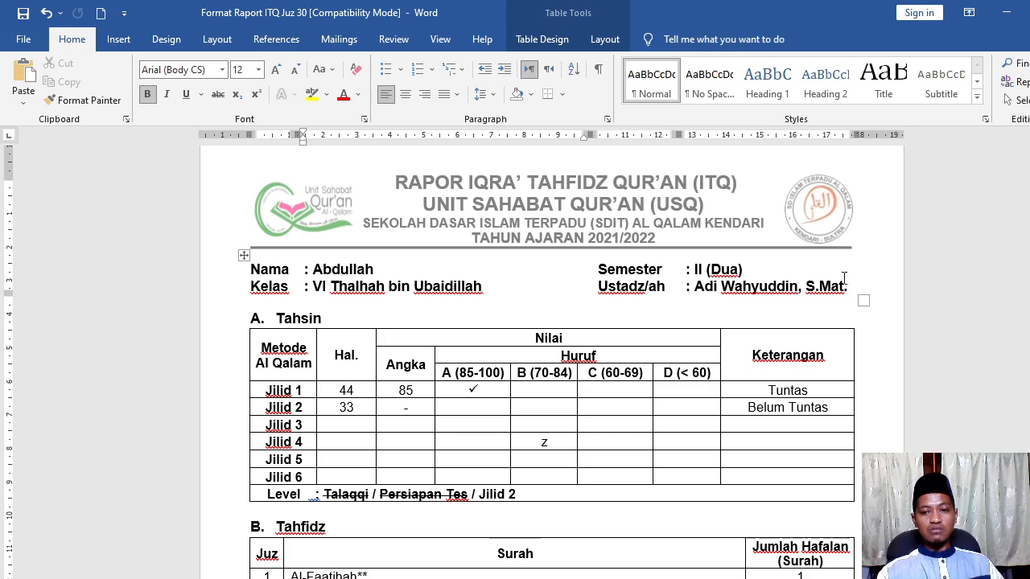
# Examine the Tahsin section's heading, method column and Jilid 1 numeric score in the table
pyautogui.scroll(-2, 533, 309)
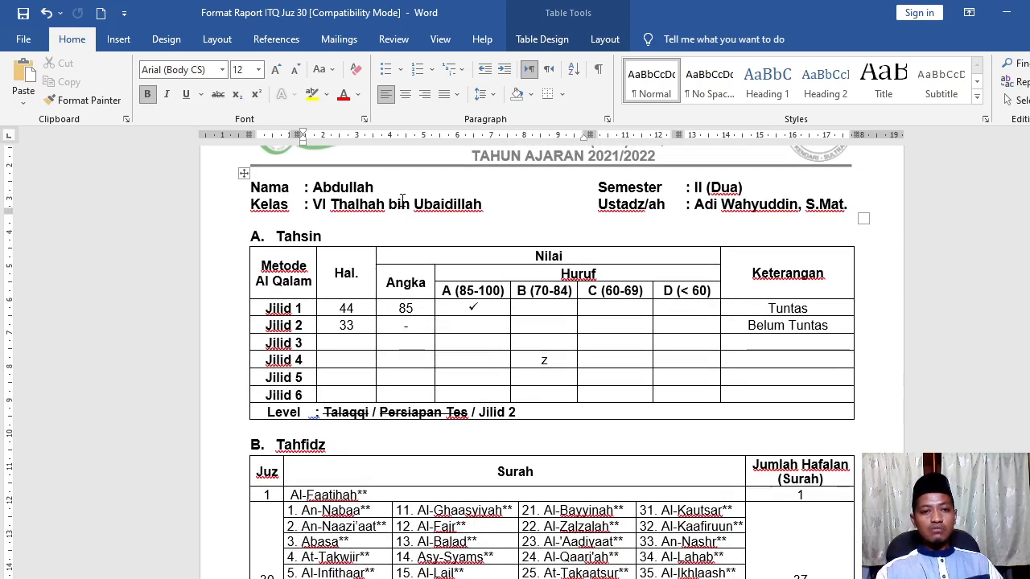
pyautogui.click(383, 241)
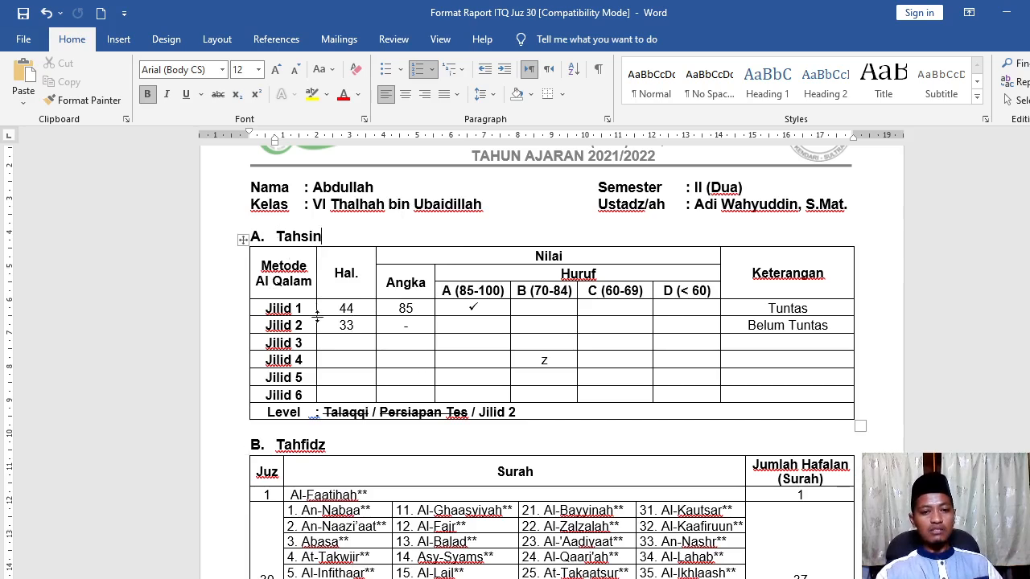
pyautogui.click(286, 280)
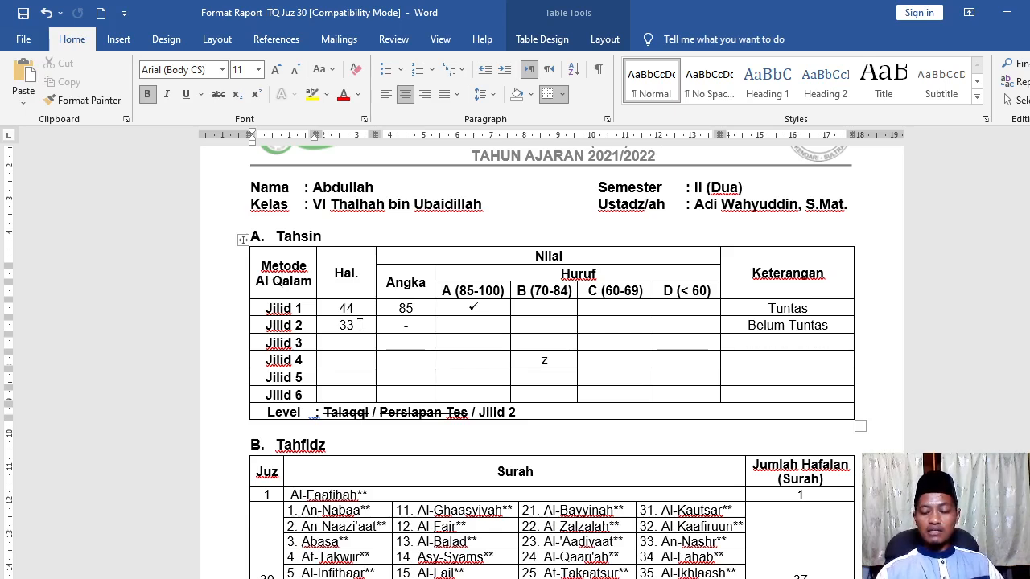
pyautogui.click(416, 310)
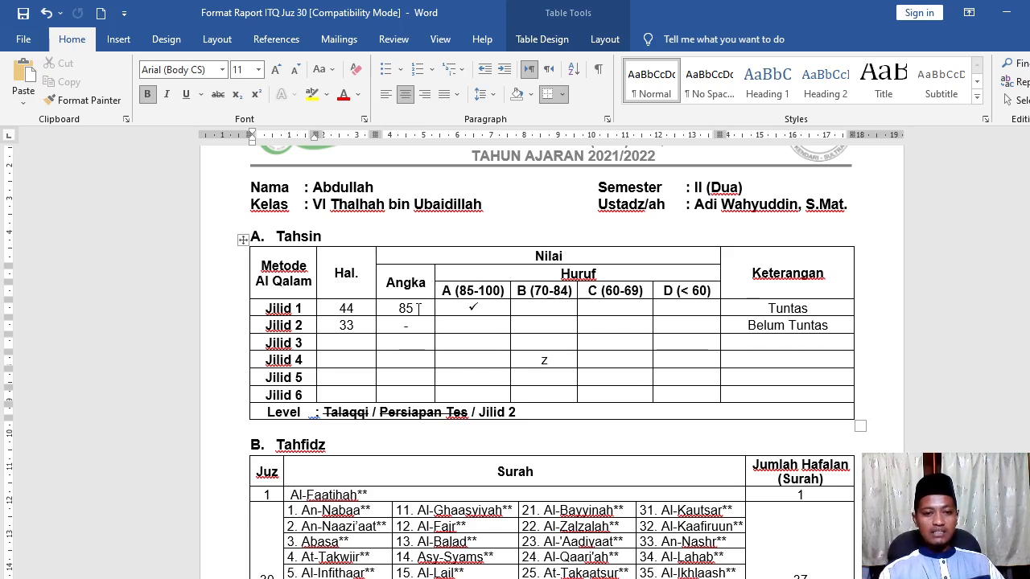
pyautogui.click(417, 308)
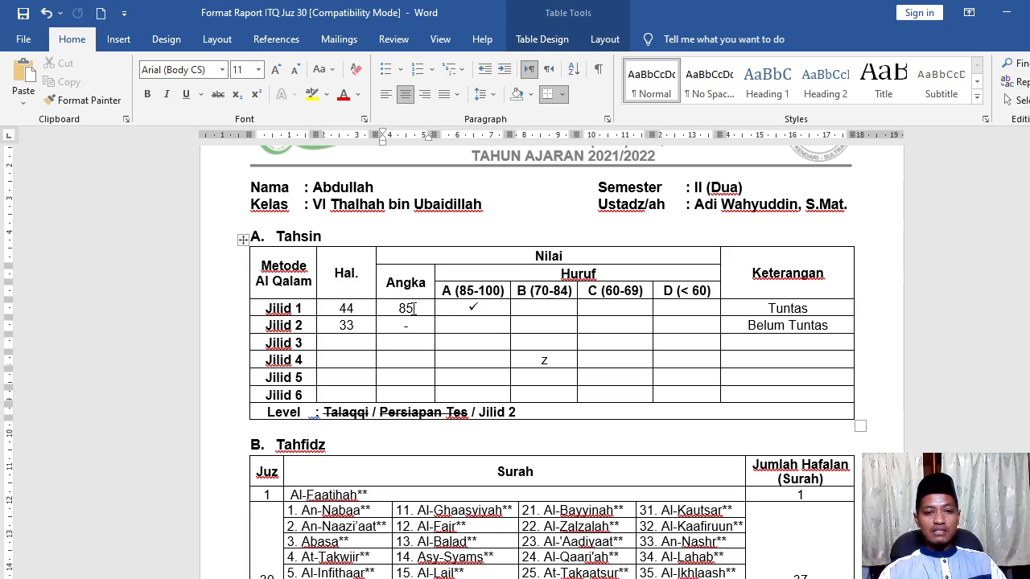
# Open the full symbol list for the Jilid 1 row's A (85-100) cell and set the symbol font to Wingdings
pyautogui.click(476, 310)
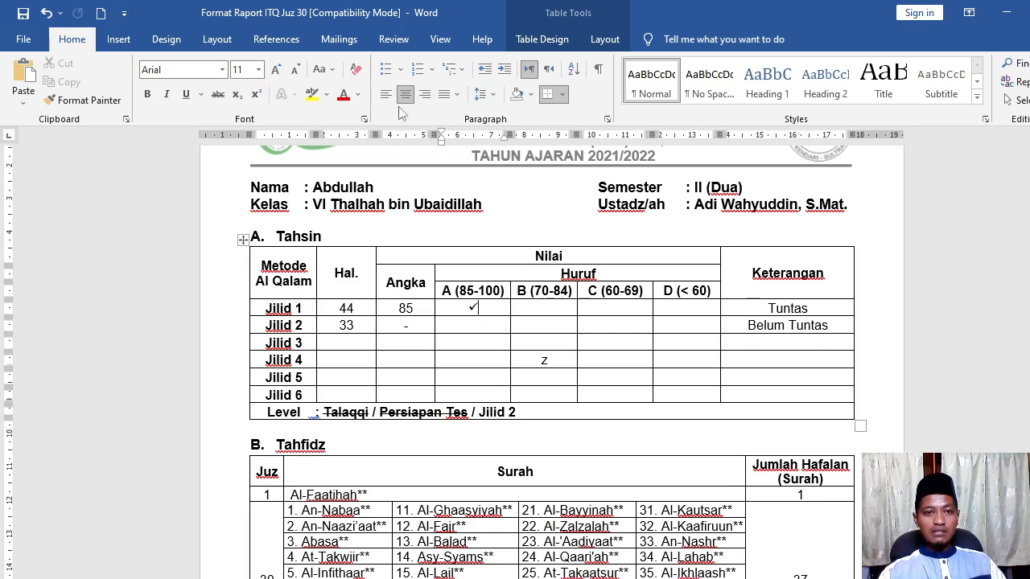
pyautogui.click(119, 40)
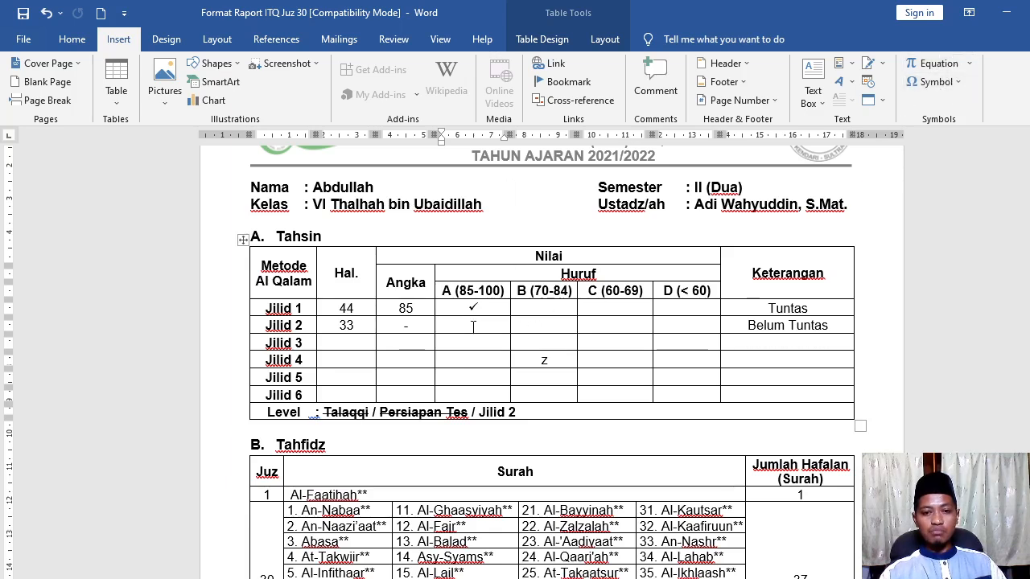
pyautogui.click(952, 83)
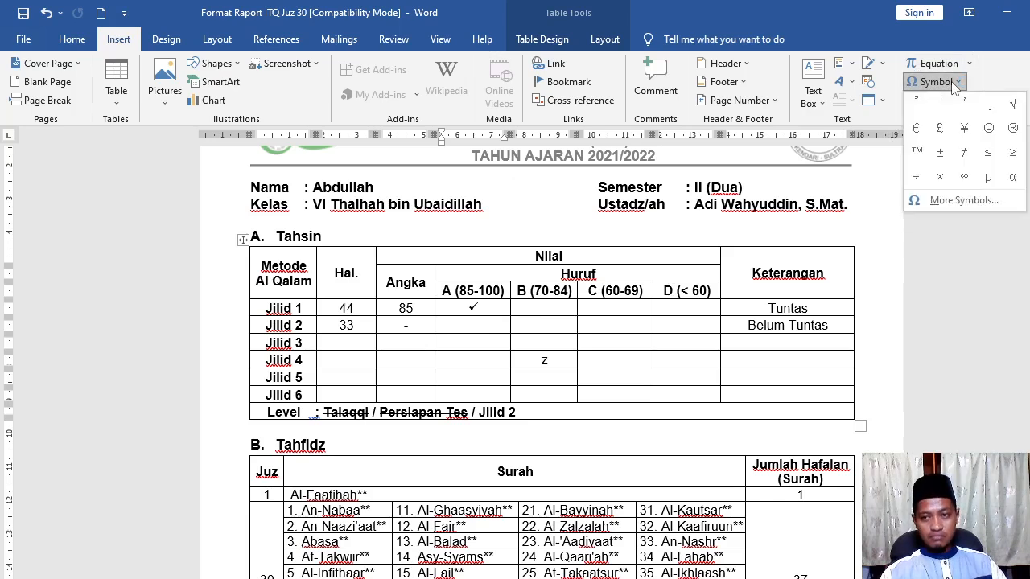
pyautogui.click(947, 201)
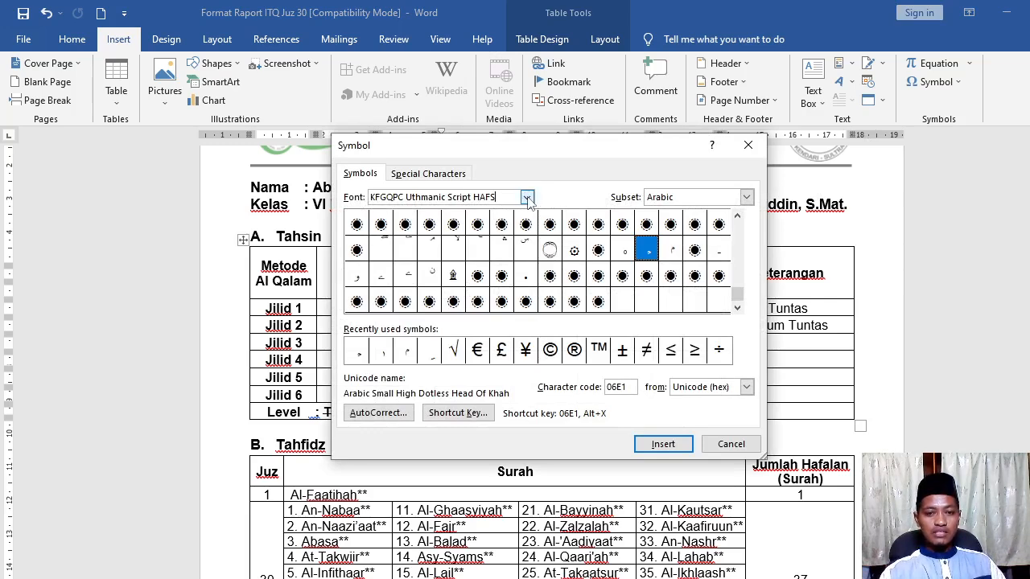
pyautogui.click(527, 197)
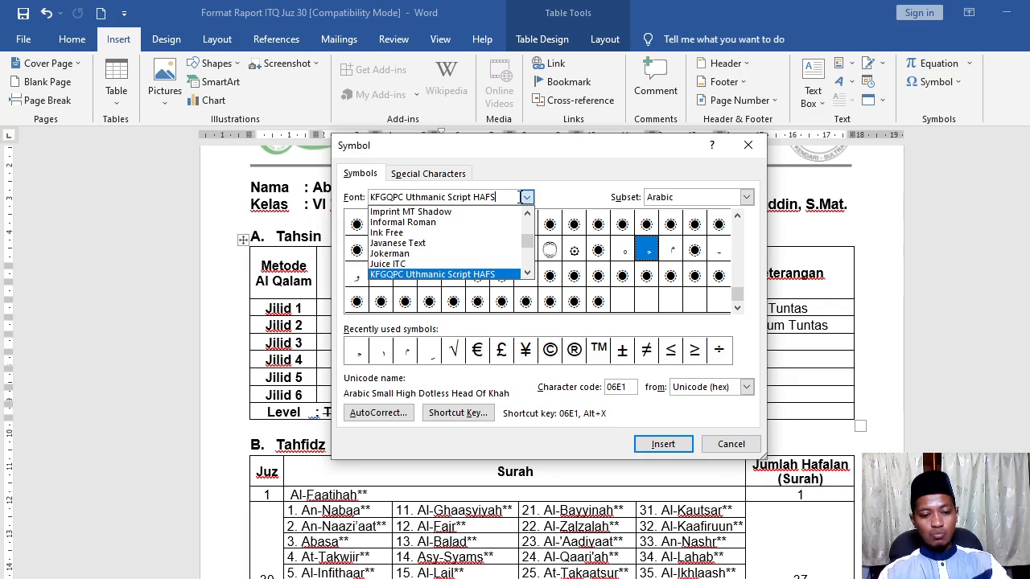
pyautogui.write('w')
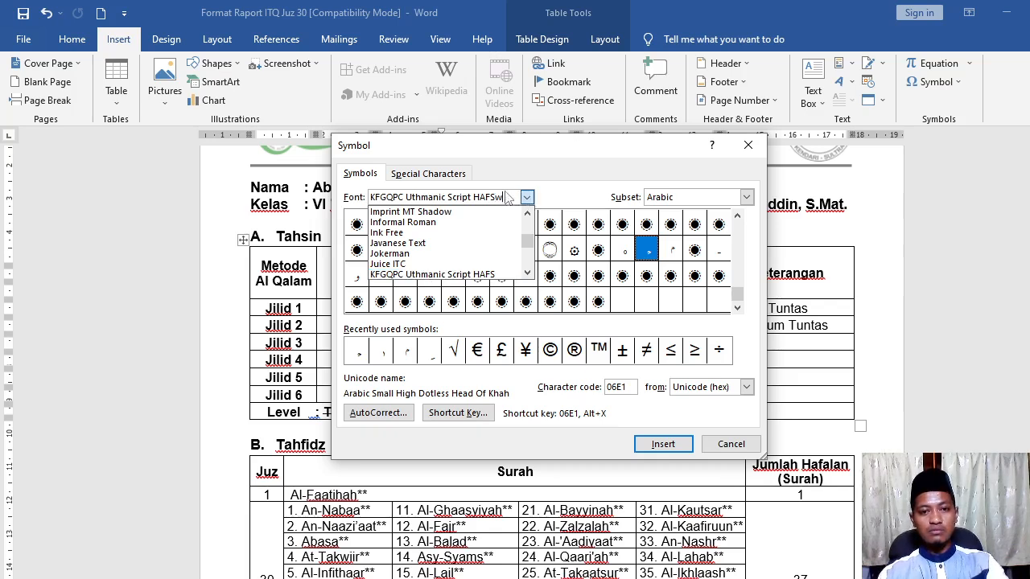
pyautogui.moveTo(502, 197); pyautogui.dragTo(341, 200)
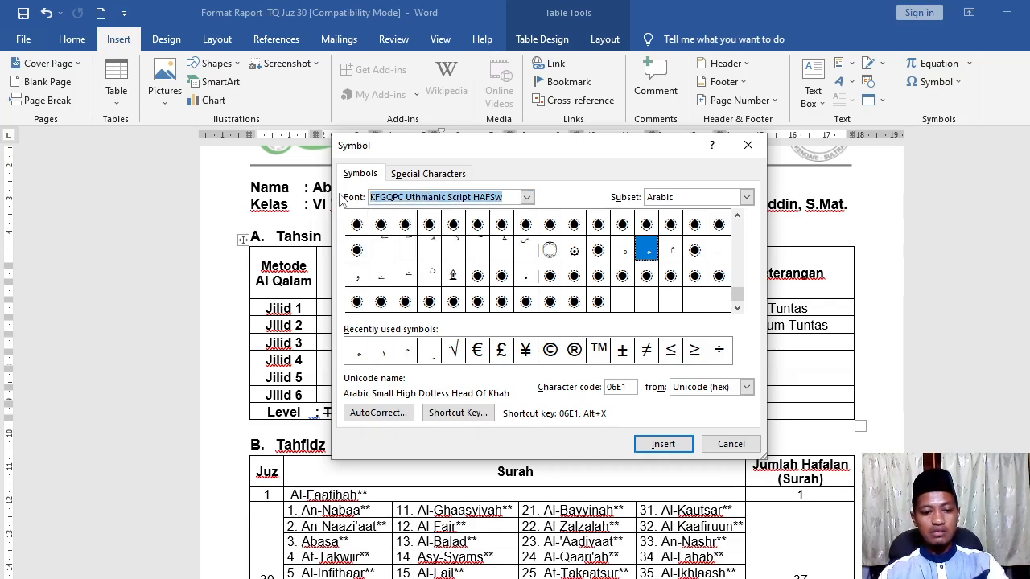
pyautogui.write('wi')
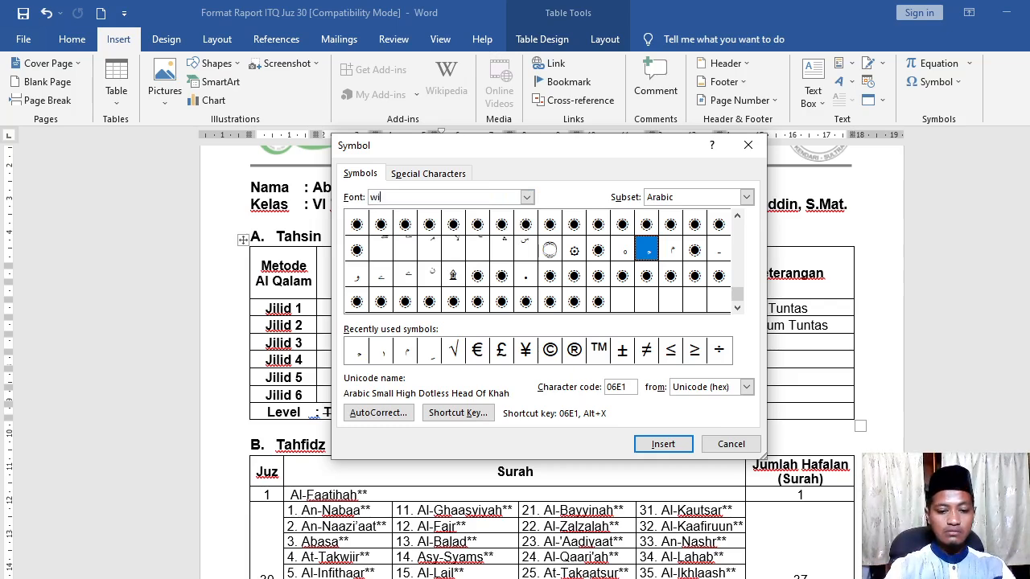
pyautogui.write('ngdin')
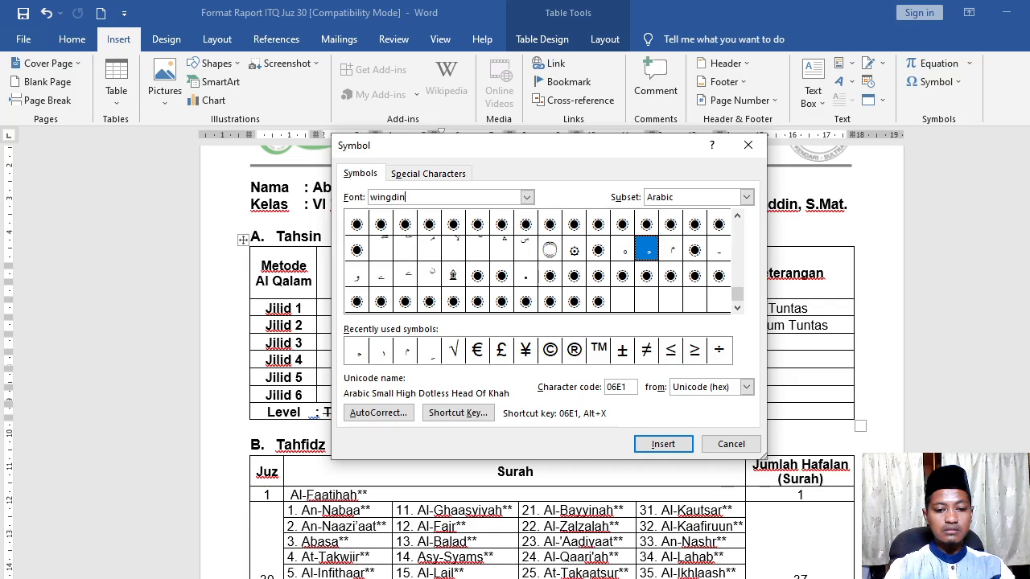
pyautogui.write('gs')
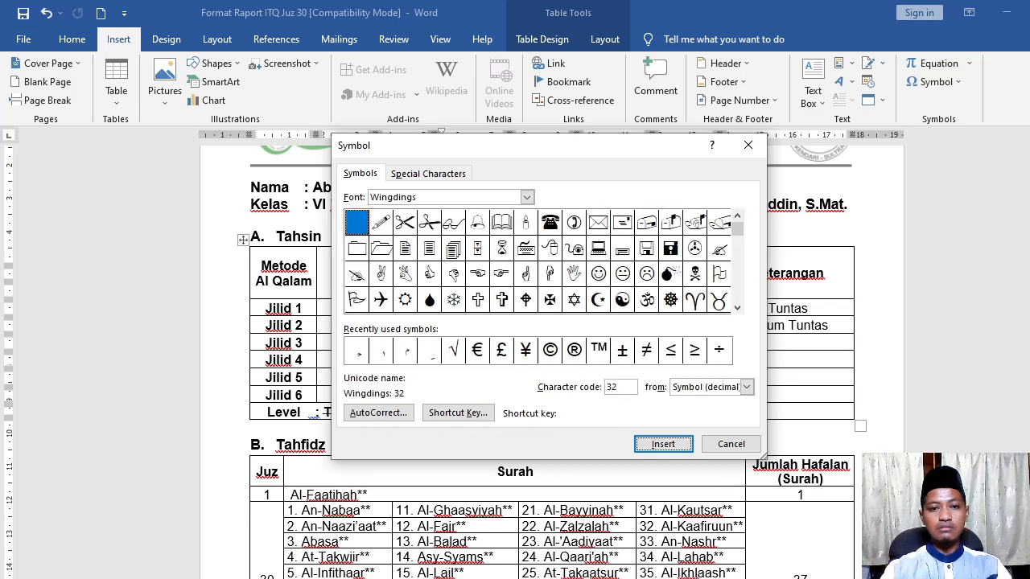
pyautogui.press('Return')
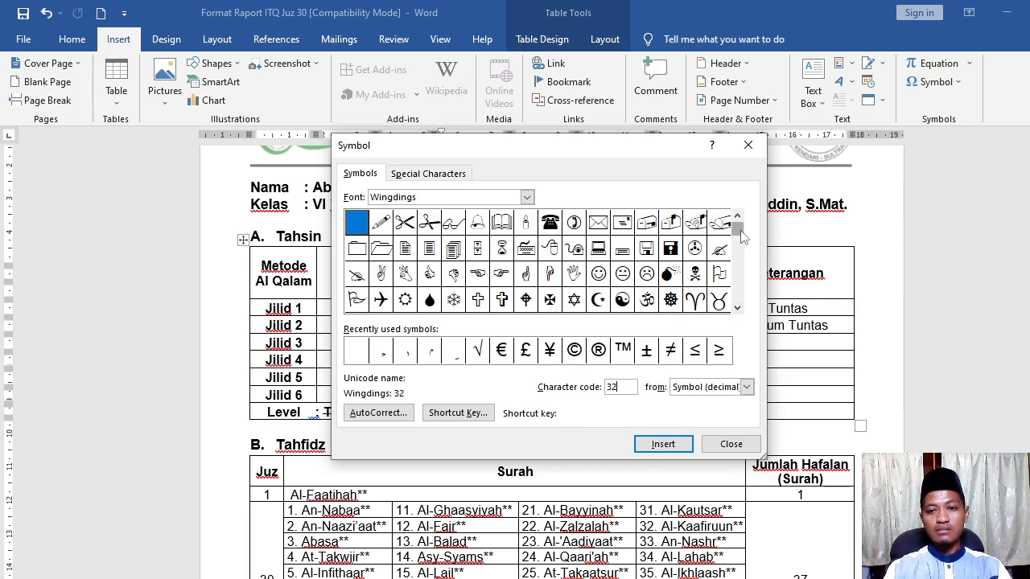
# Find the Wingdings check mark with character code 252 and insert it in the Jilid 1 row's A (85-100) cell
pyautogui.moveTo(737, 230); pyautogui.dragTo(738, 262)
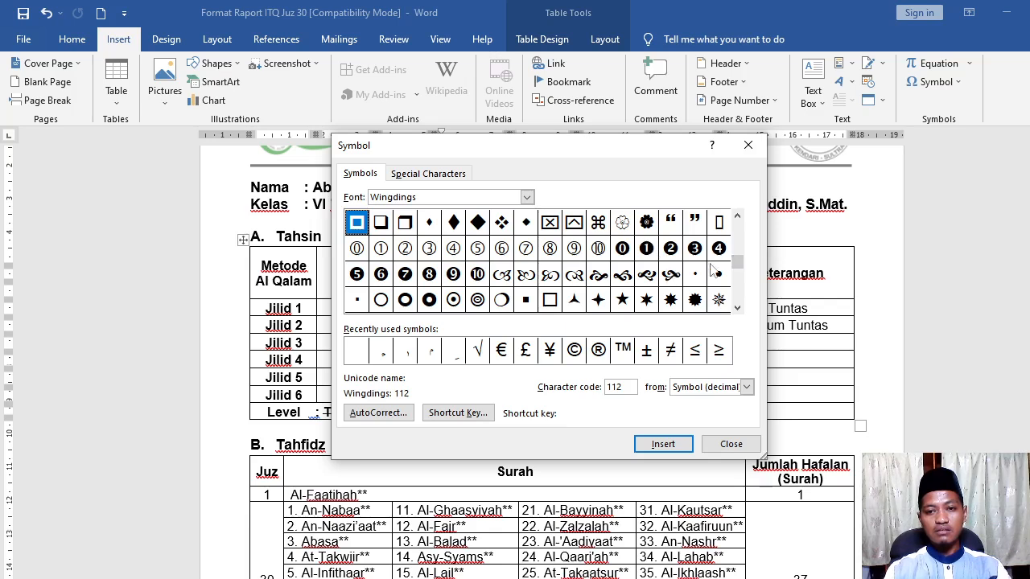
pyautogui.moveTo(737, 266); pyautogui.dragTo(738, 283)
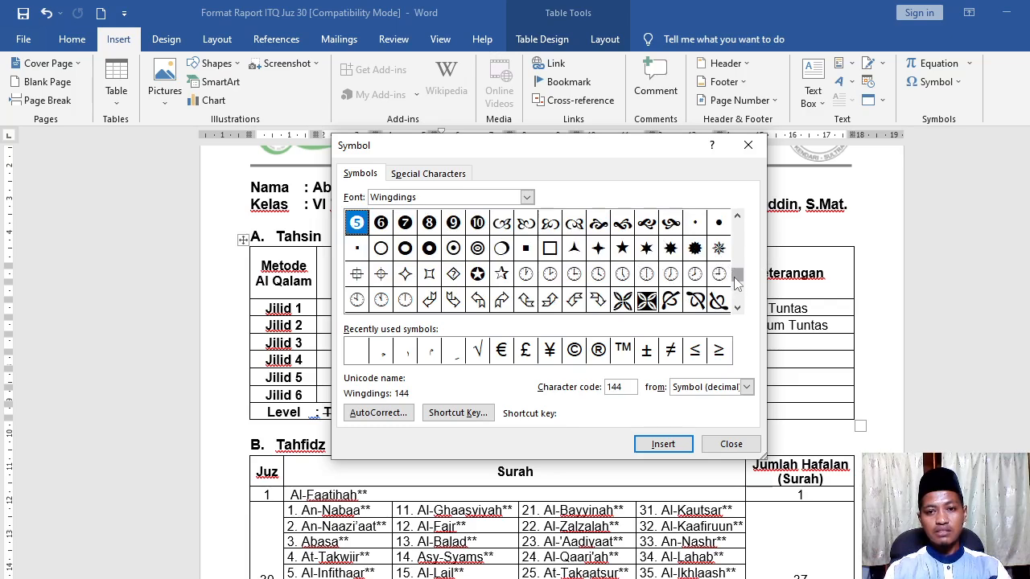
pyautogui.moveTo(737, 277); pyautogui.dragTo(739, 296)
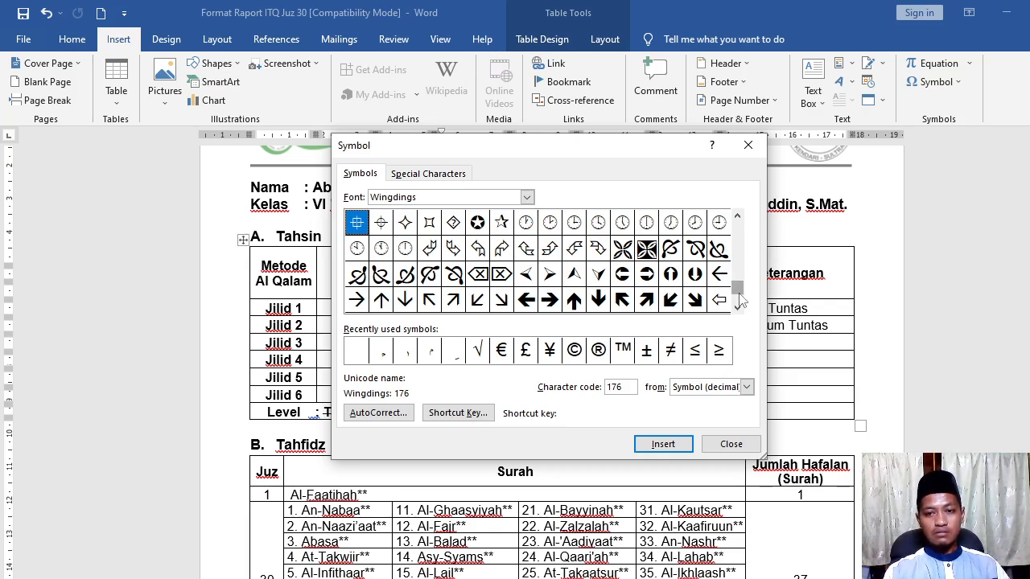
pyautogui.click(738, 219)
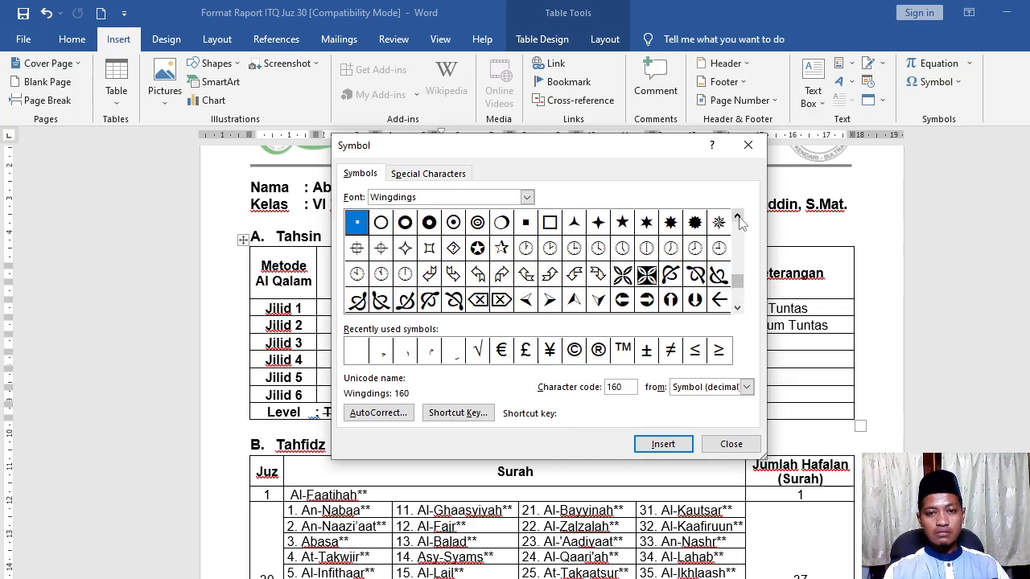
pyautogui.click(738, 220)
pyautogui.click(738, 220)
pyautogui.click(739, 220)
pyautogui.click(739, 219)
pyautogui.click(739, 219)
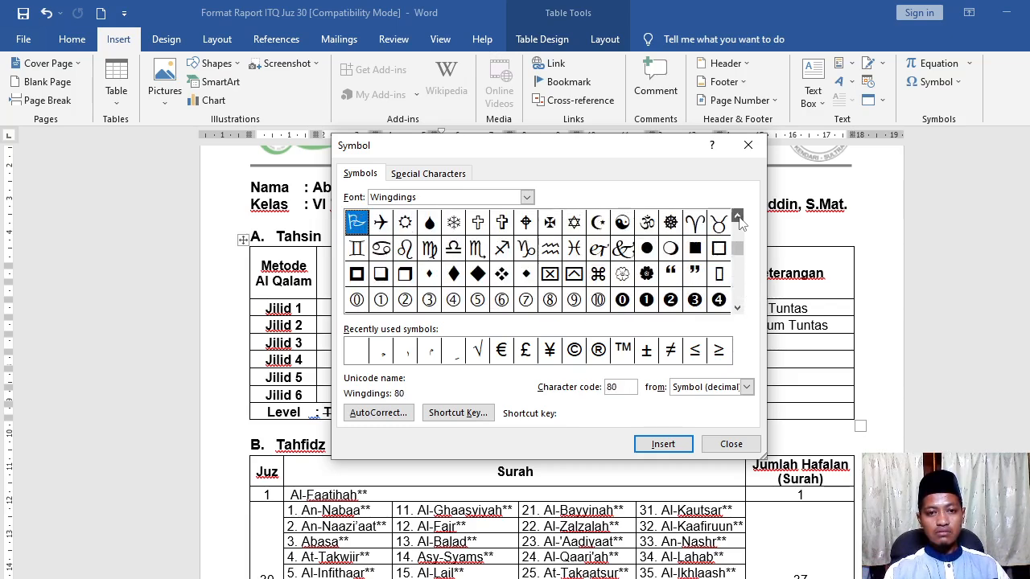
pyautogui.click(738, 217)
pyautogui.click(737, 217)
pyautogui.click(738, 218)
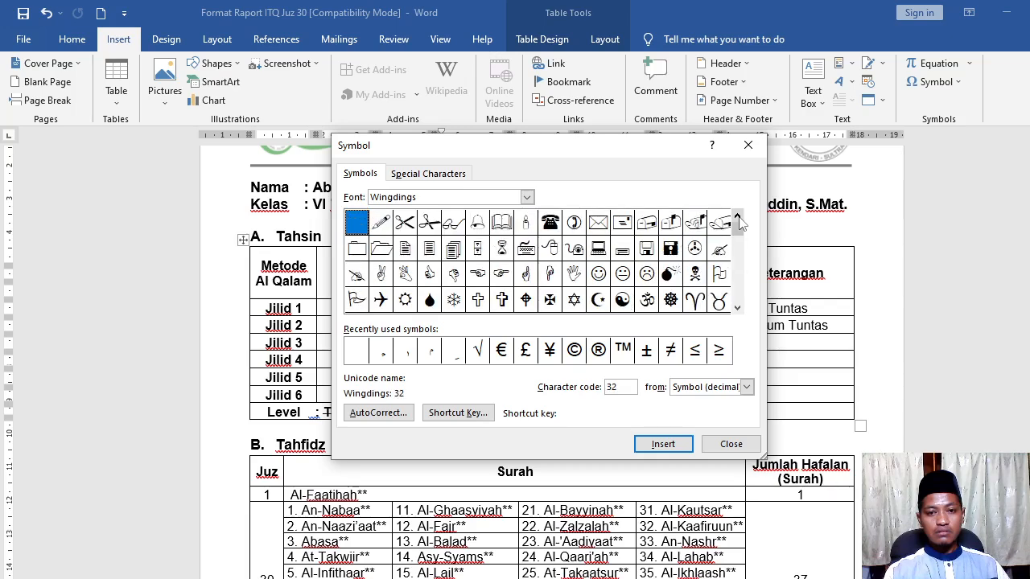
pyautogui.click(737, 309)
pyautogui.click(737, 309)
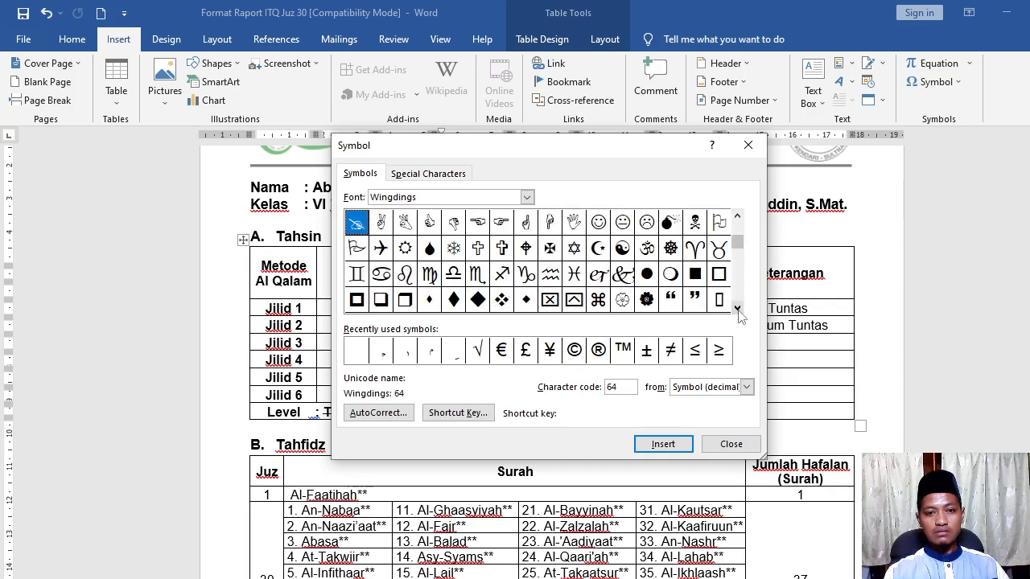
pyautogui.click(737, 309)
pyautogui.click(738, 309)
pyautogui.click(738, 309)
pyautogui.click(737, 309)
pyautogui.click(737, 309)
pyautogui.click(737, 309)
pyautogui.click(737, 309)
pyautogui.click(738, 309)
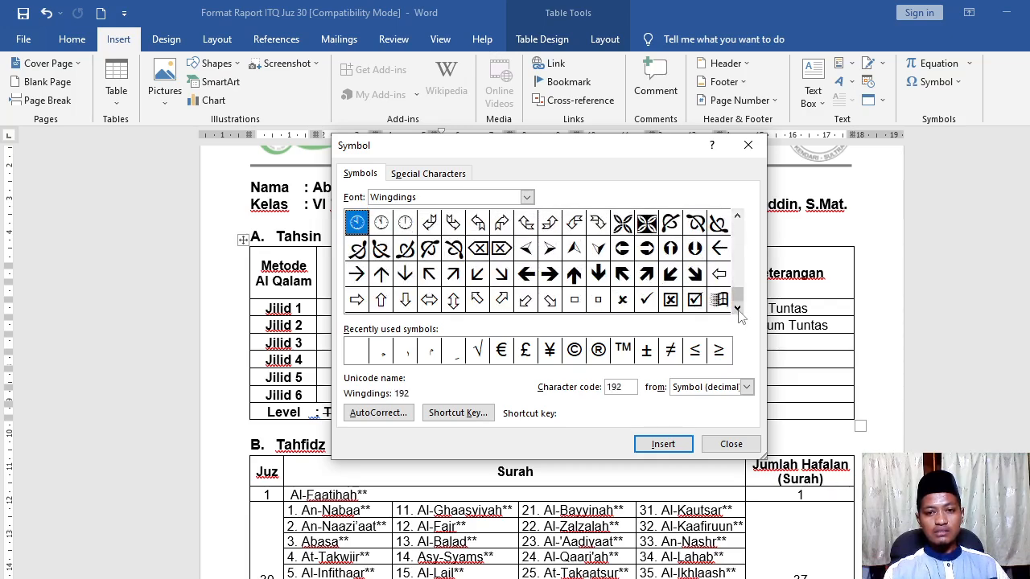
pyautogui.click(649, 306)
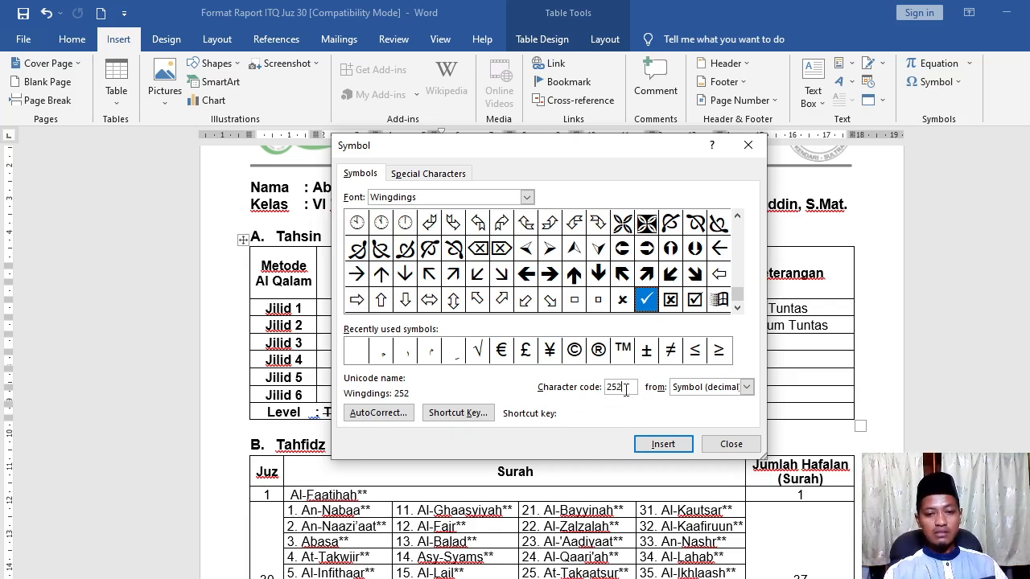
pyautogui.click(661, 445)
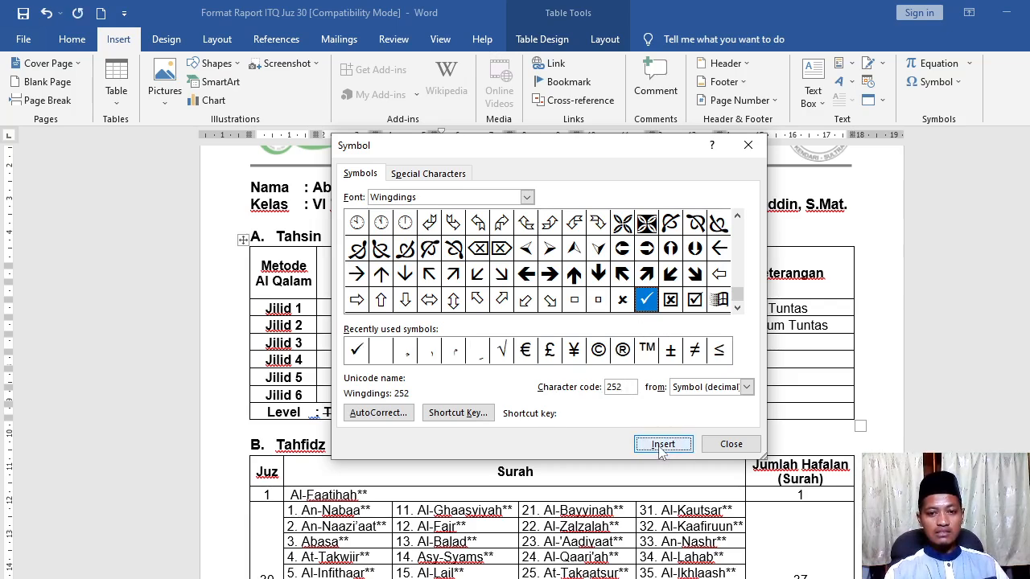
# Close the symbol list and delete the duplicate check mark and extra space in the Jilid 1 row's A (85-100) cell
pyautogui.click(722, 448)
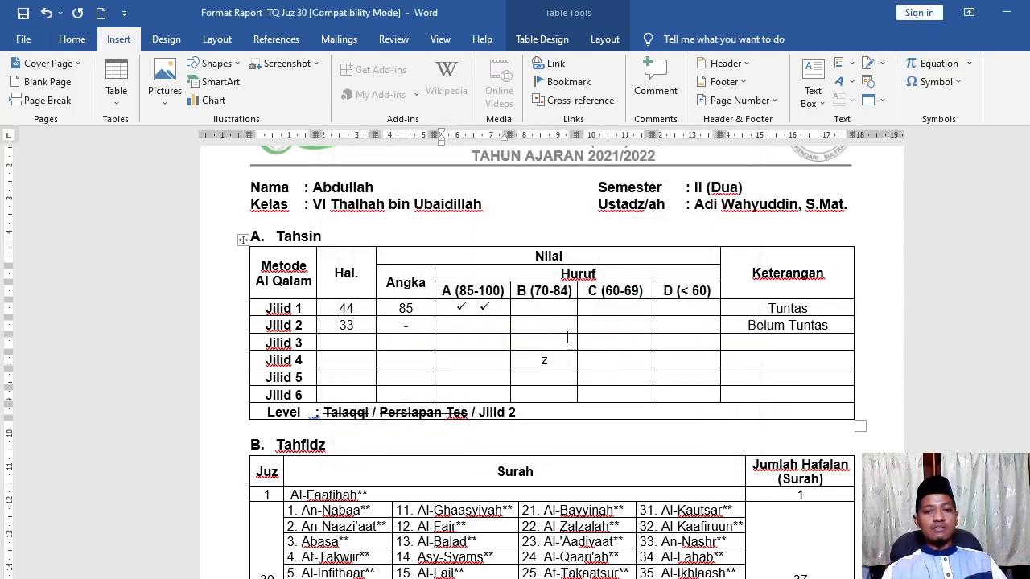
pyautogui.press('BackSpace')
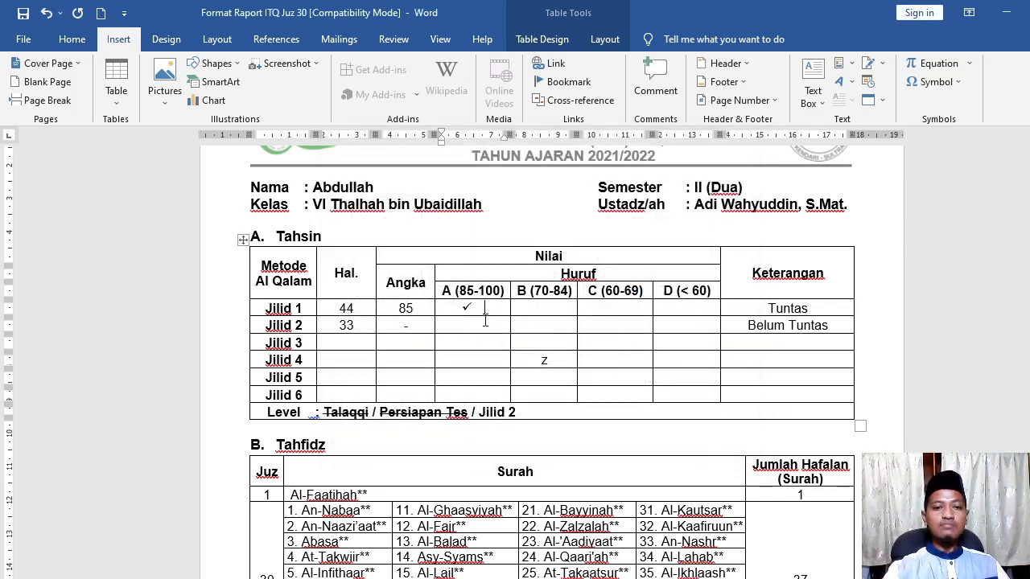
pyautogui.press('BackSpace')
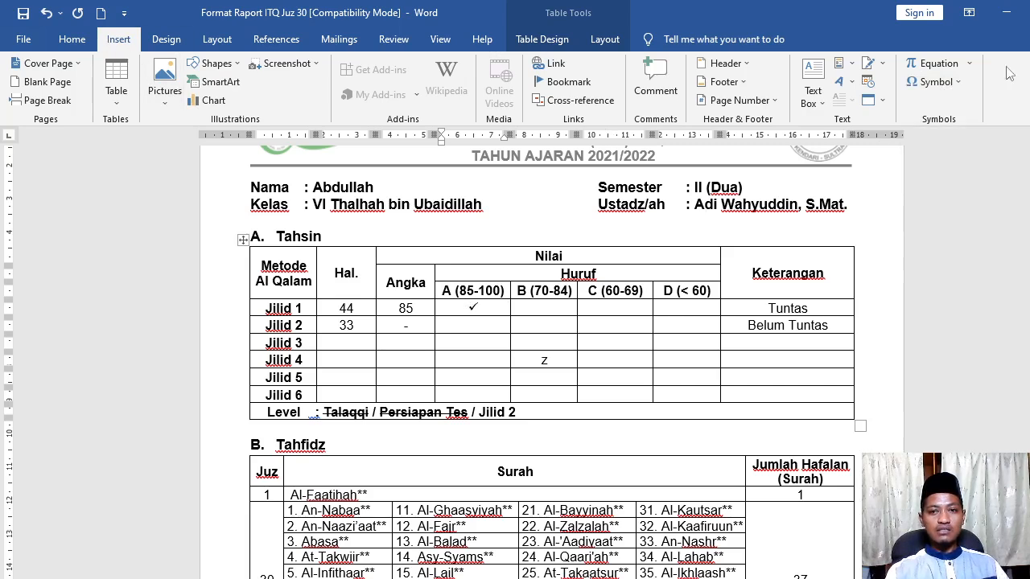
# Look up the Wingdings symbol with character code 252 in the full symbol list and close it without inserting
pyautogui.click(958, 82)
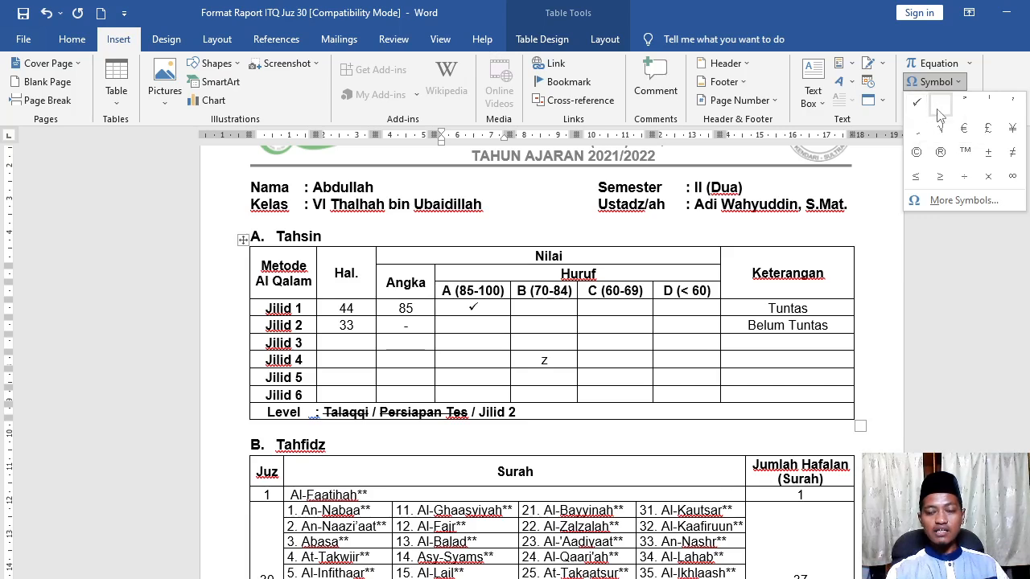
pyautogui.click(940, 205)
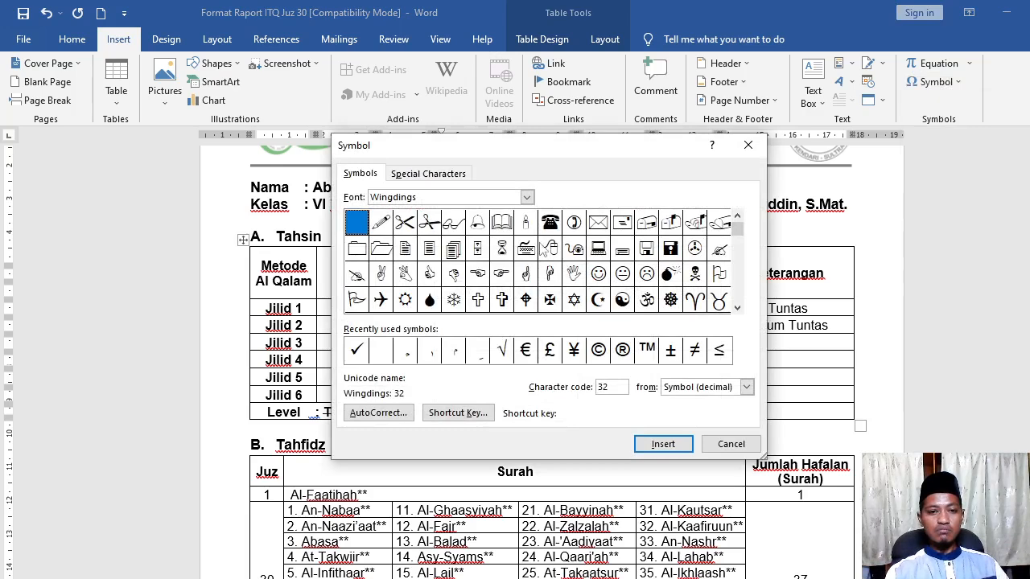
pyautogui.click(460, 197)
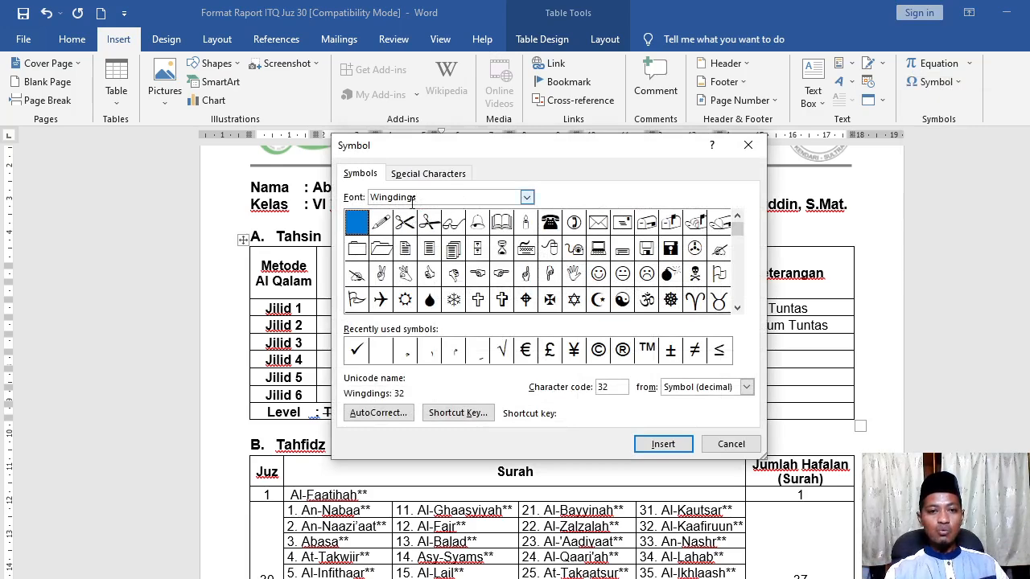
pyautogui.click(614, 388)
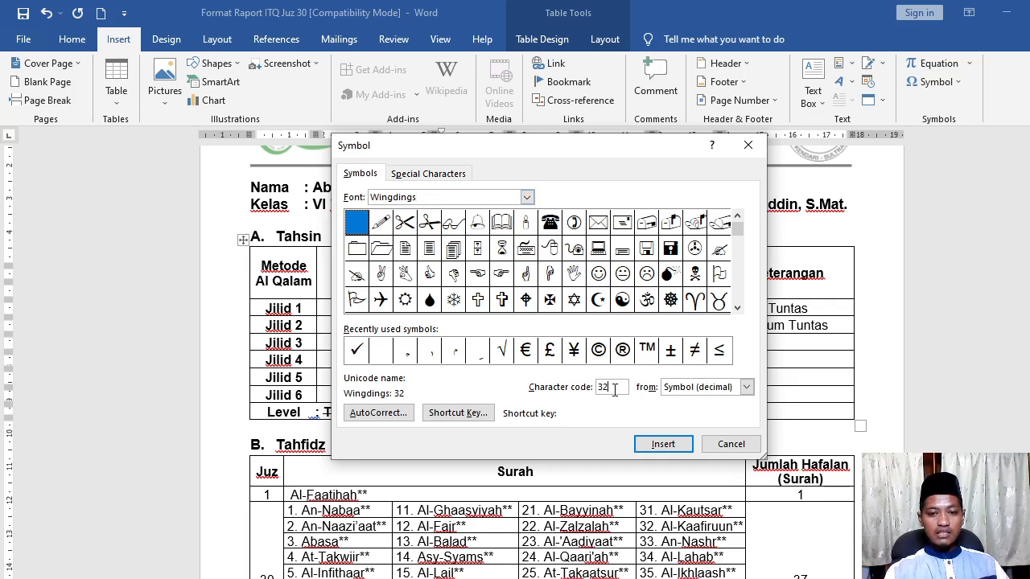
pyautogui.press('BackSpace')
pyautogui.press('BackSpace')
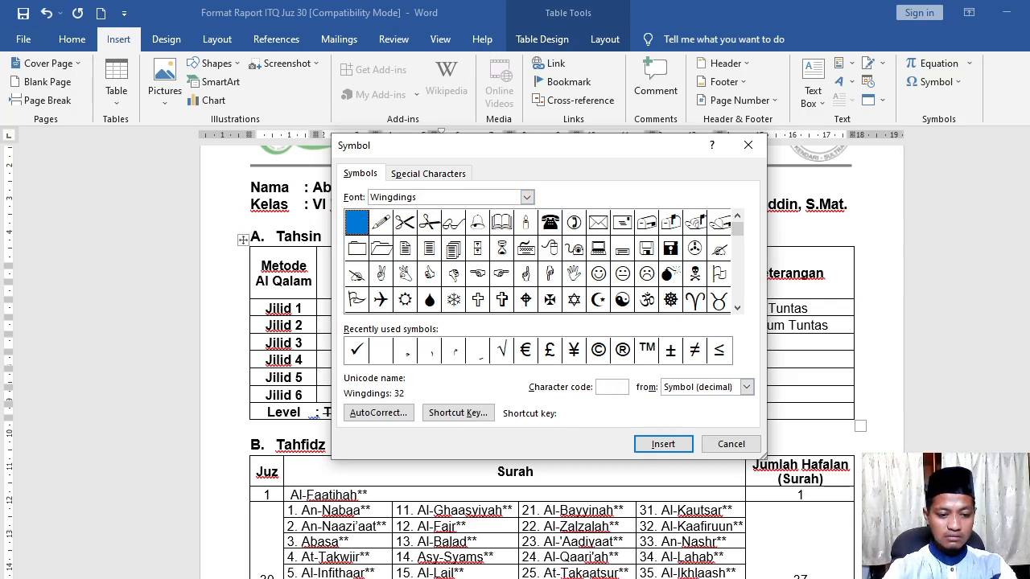
pyautogui.write('252')
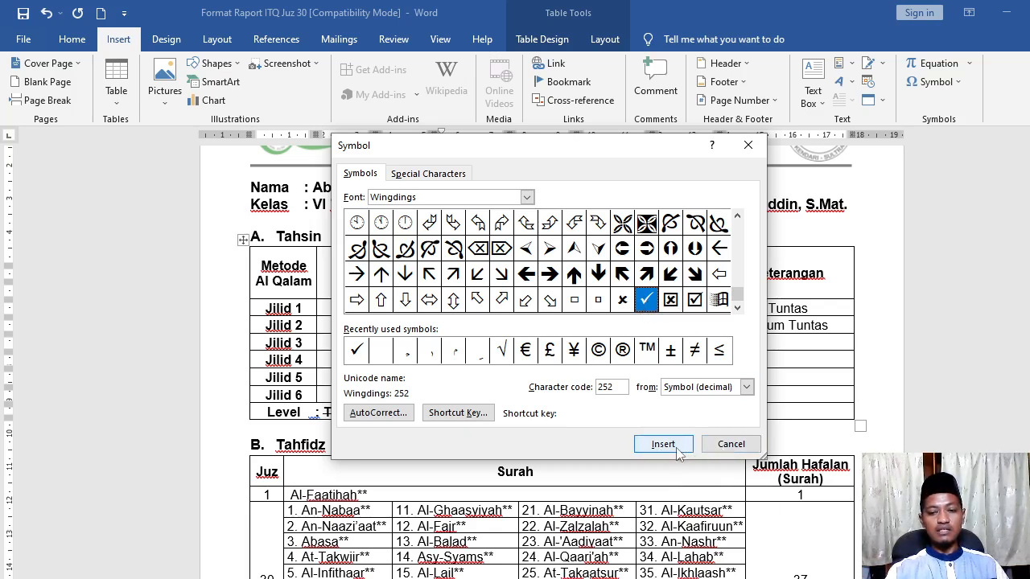
pyautogui.click(727, 448)
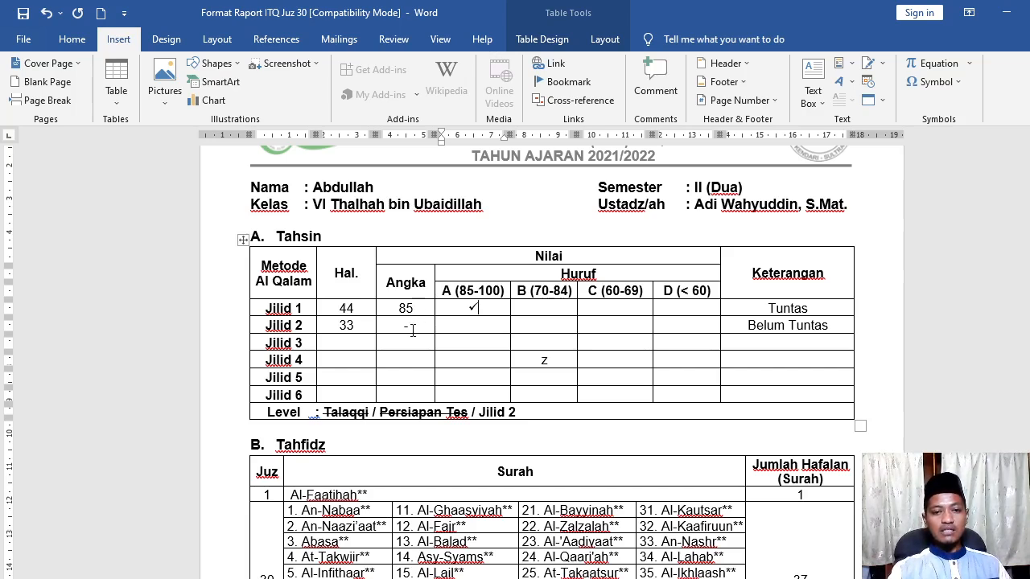
# Examine the Jilid 2 numeric score and the Jilid 1 remark in the Tahsin table
pyautogui.click(410, 330)
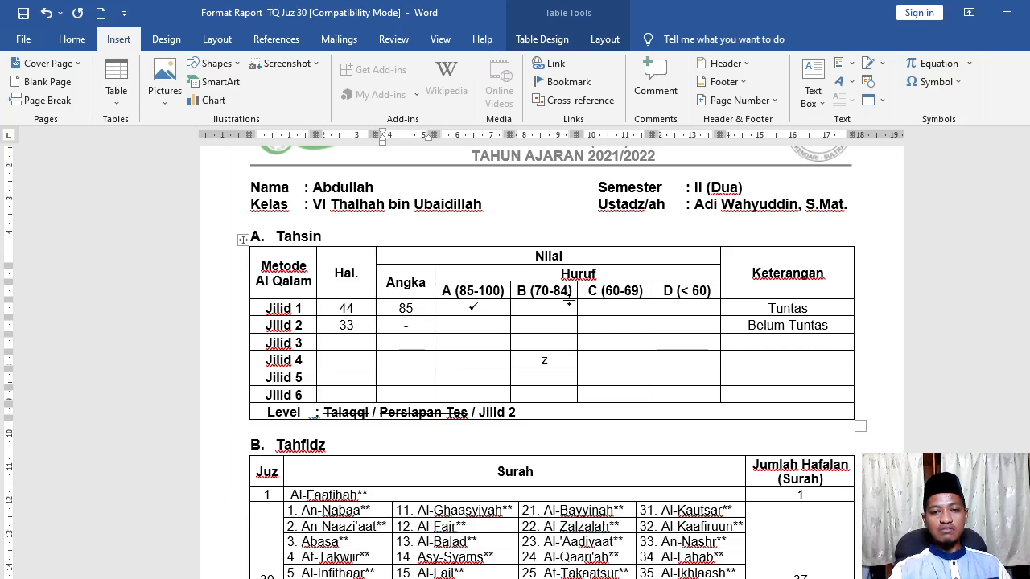
pyautogui.click(814, 307)
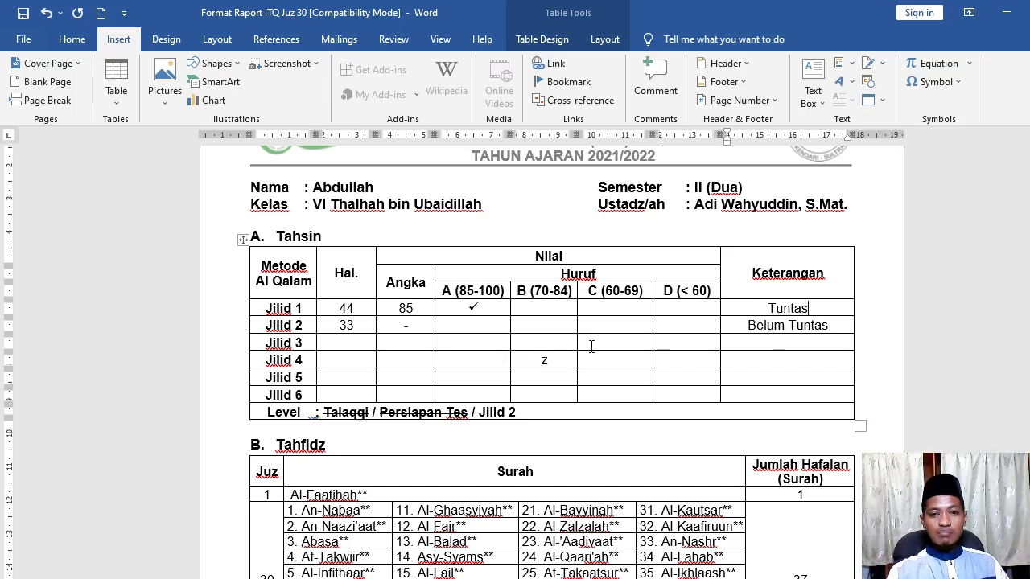
# Try an ellipsis placeholder for the Jilid number on the Level line and restore the number 2
pyautogui.click(531, 412)
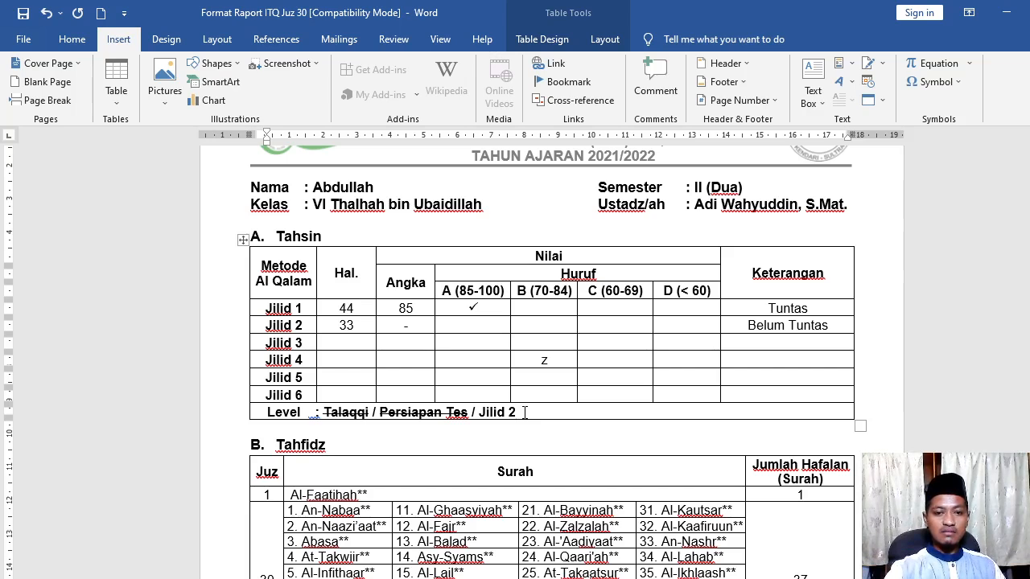
pyautogui.press('BackSpace')
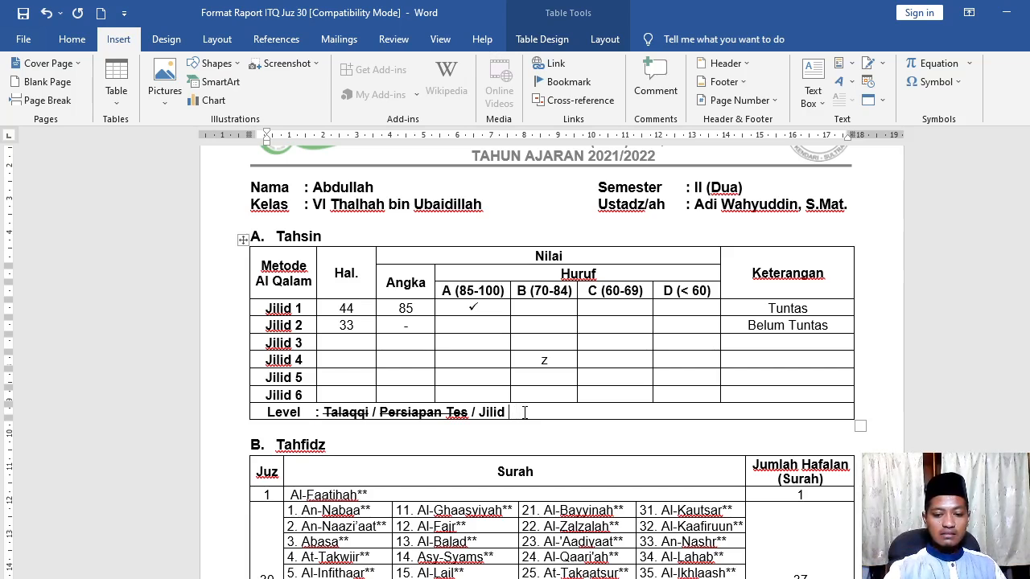
pyautogui.write('...')
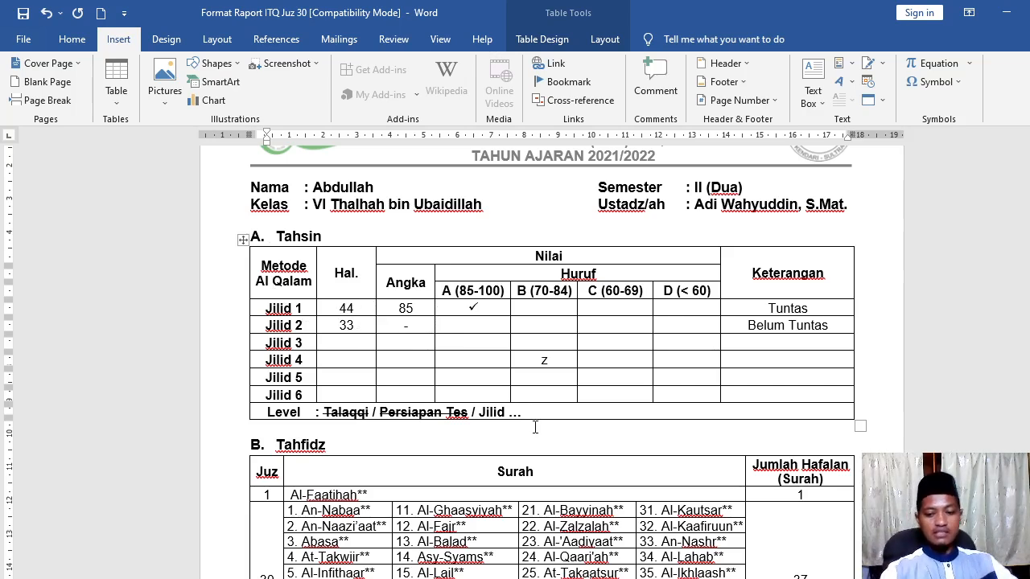
pyautogui.press('BackSpace')
pyautogui.press('BackSpace')
pyautogui.press('BackSpace')
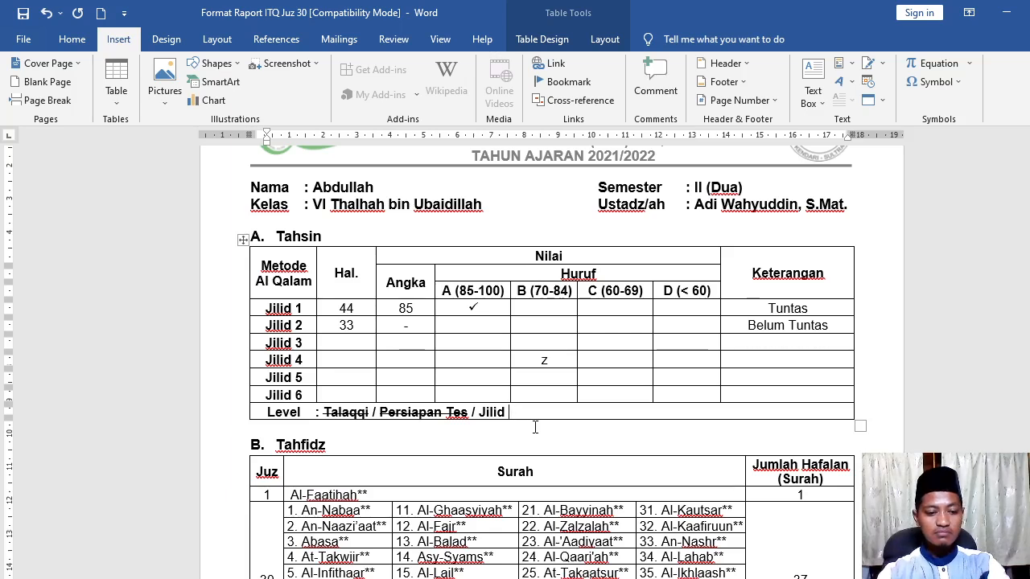
pyautogui.write('2')
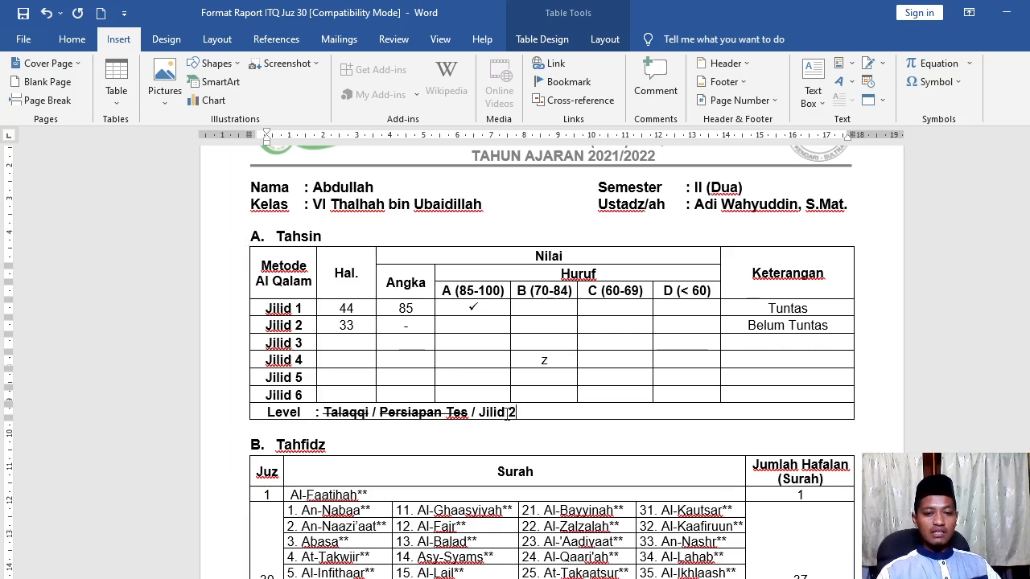
# Apply strikethrough to "Jilid 2" on the Level line and remove it again
pyautogui.moveTo(512, 413); pyautogui.dragTo(485, 419)
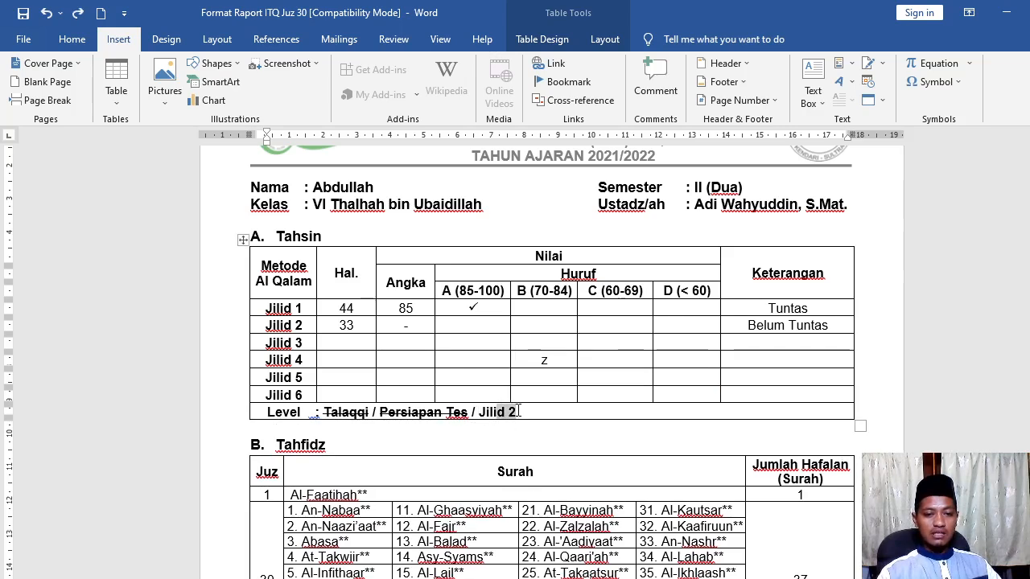
pyautogui.doubleClick(518, 410)
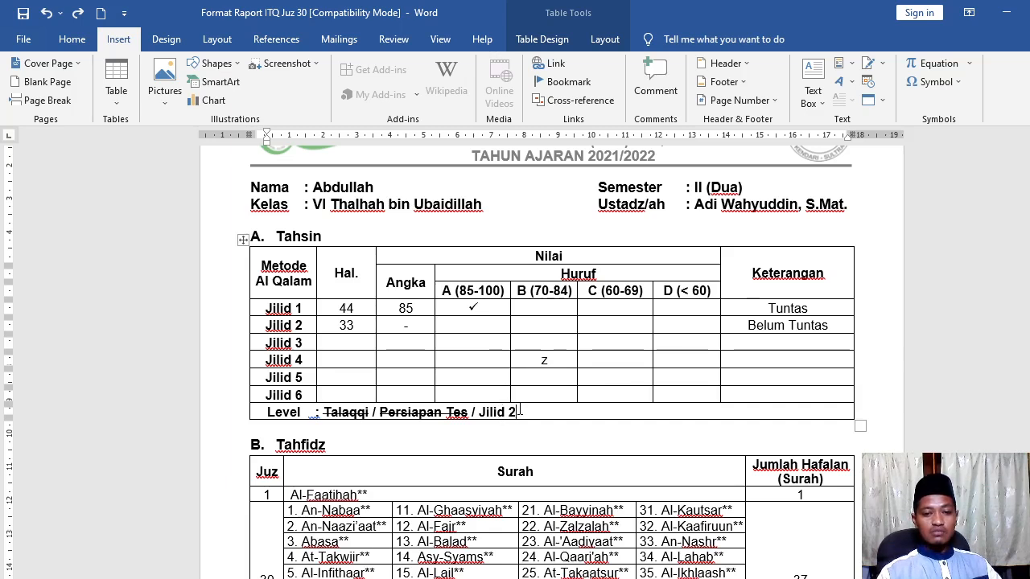
pyautogui.moveTo(518, 412); pyautogui.dragTo(490, 414)
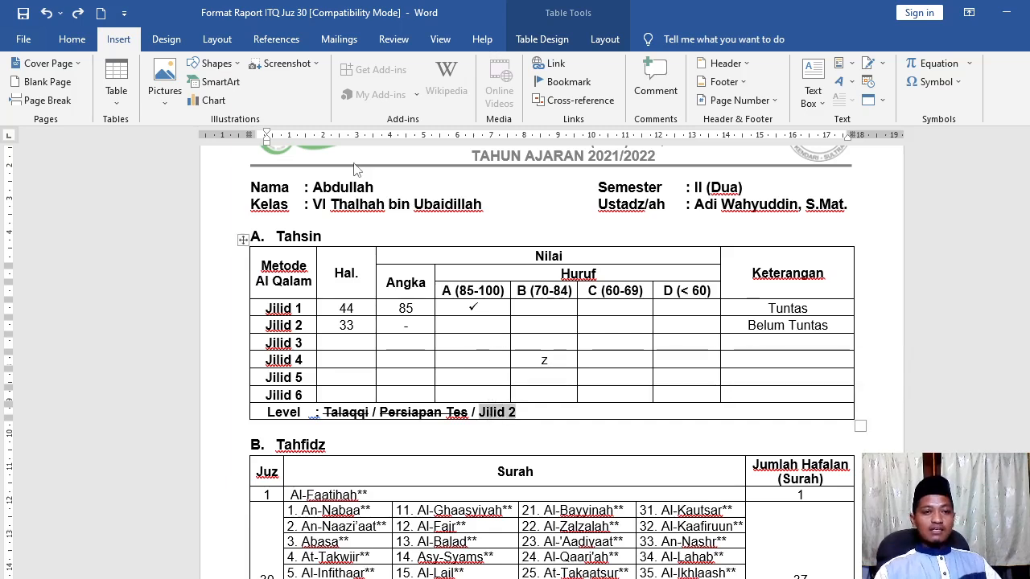
pyautogui.click(70, 40)
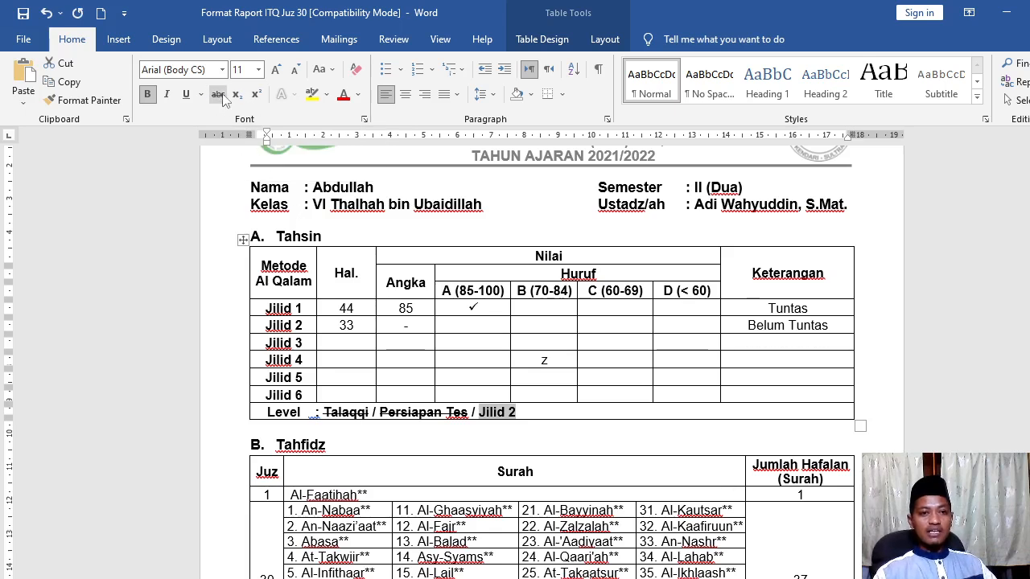
pyautogui.click(217, 95)
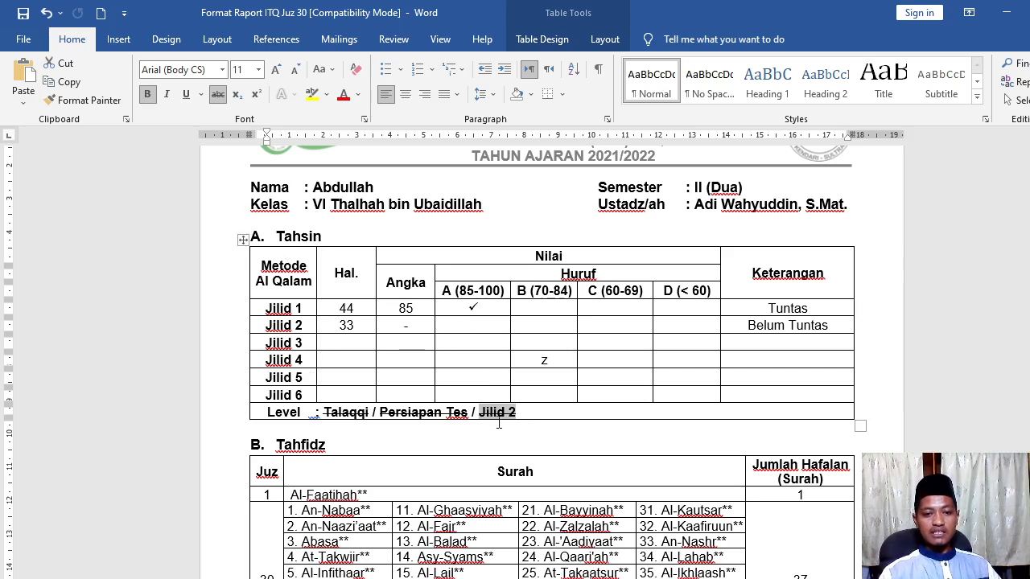
pyautogui.click(217, 94)
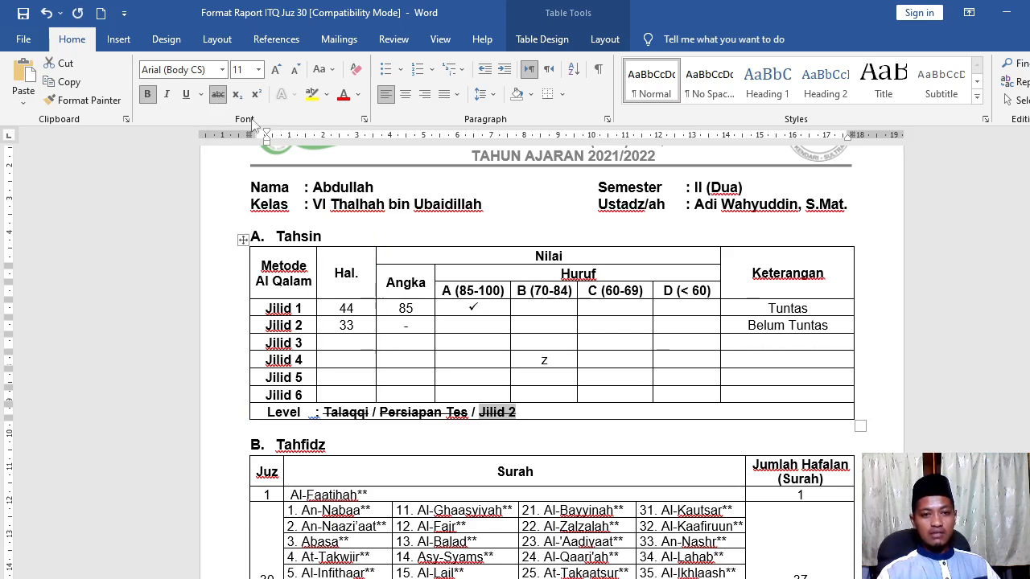
pyautogui.click(537, 409)
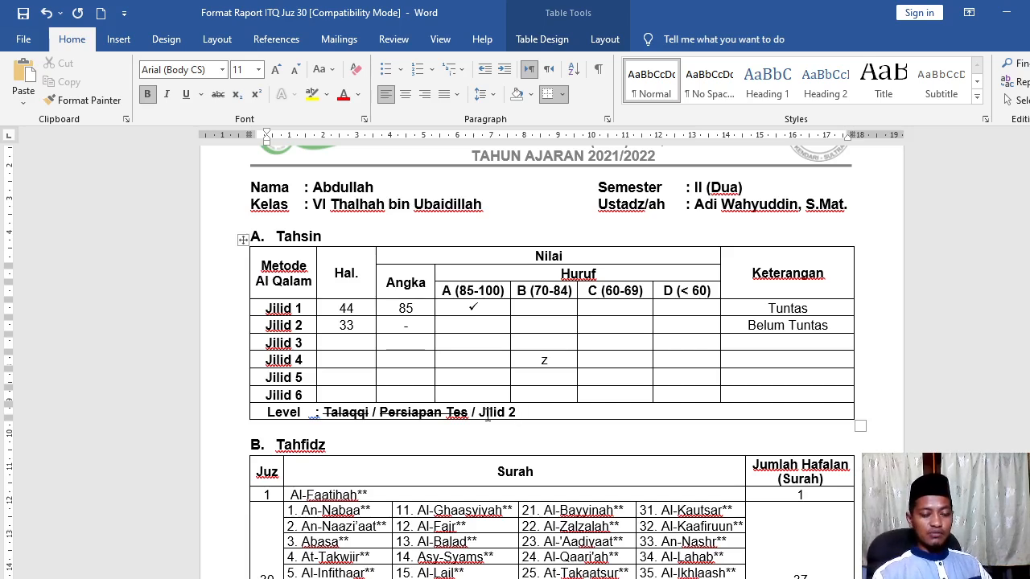
# Review the Tahfidz surah table, its Keterangan star legend, the Catatan note and the signature block
pyautogui.scroll(-2, 485, 399)
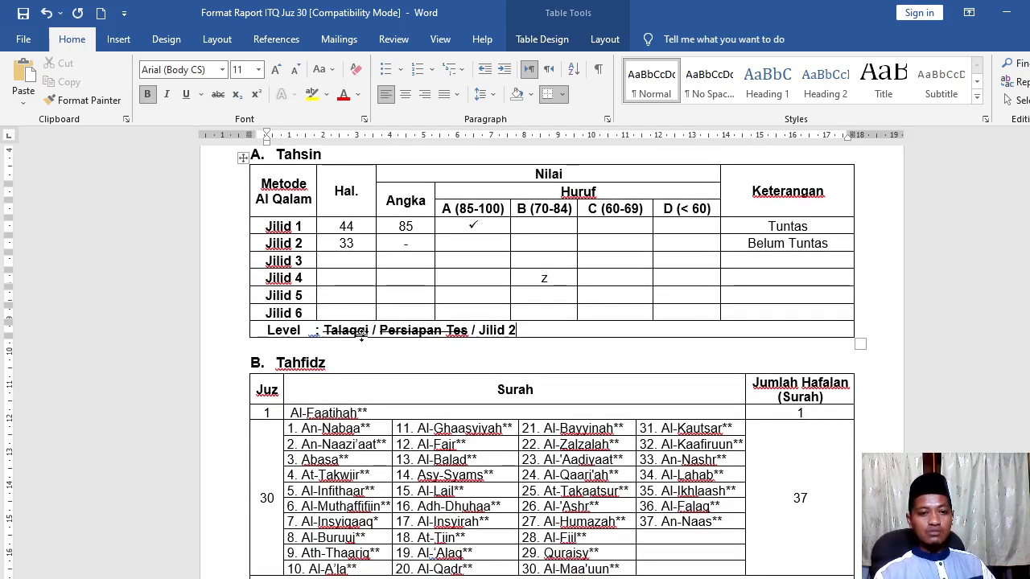
pyautogui.scroll(-2, 580, 292)
pyautogui.scroll(-1, 523, 344)
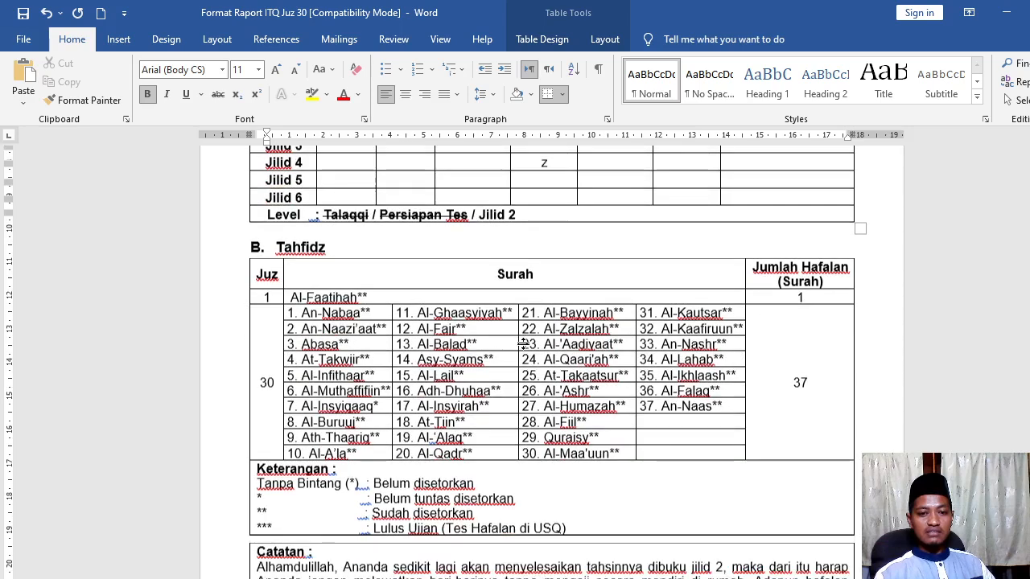
pyautogui.scroll(-1, 523, 344)
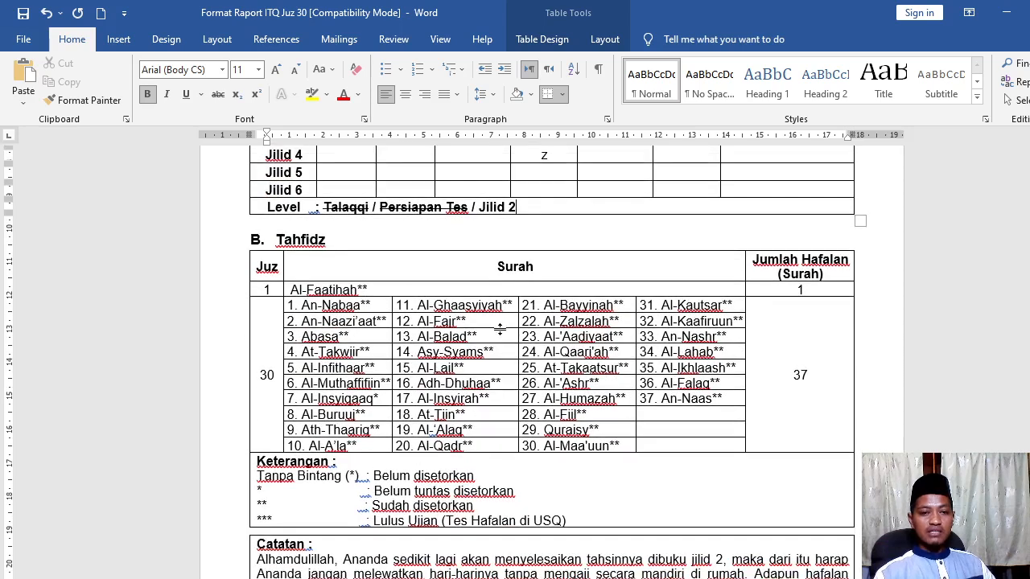
pyautogui.scroll(-1, 498, 330)
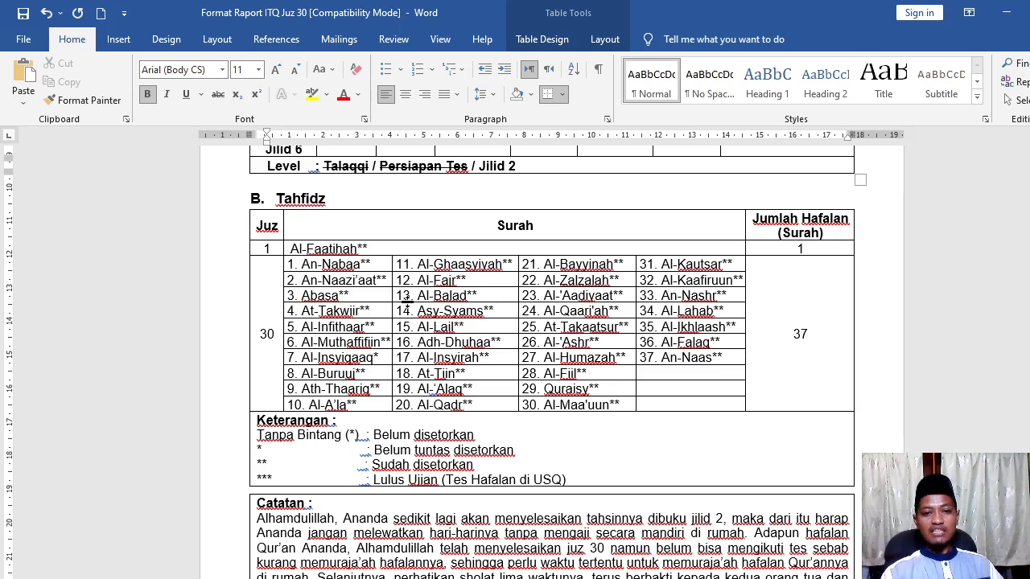
pyautogui.scroll(-2, 601, 302)
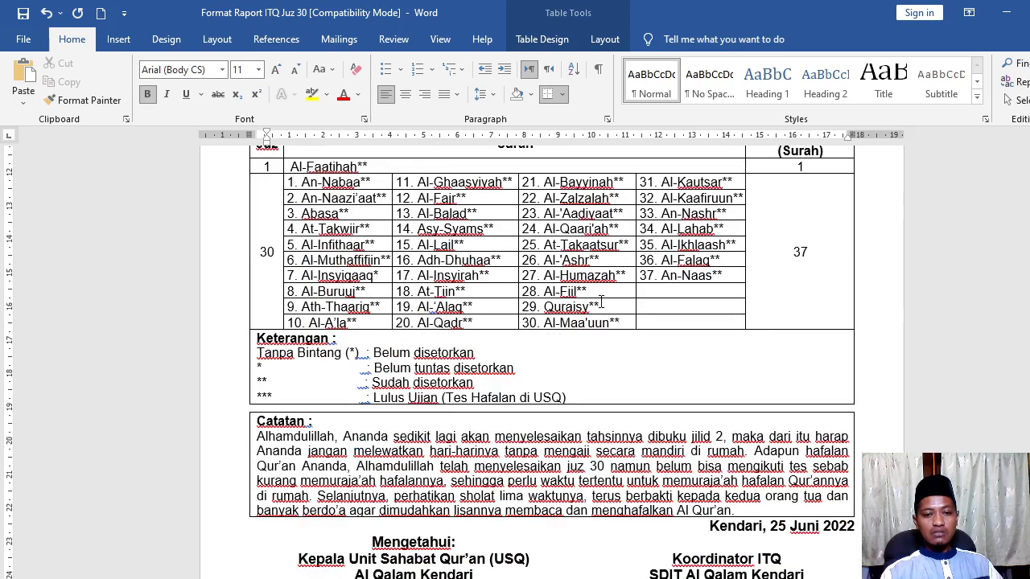
pyautogui.scroll(-2, 668, 339)
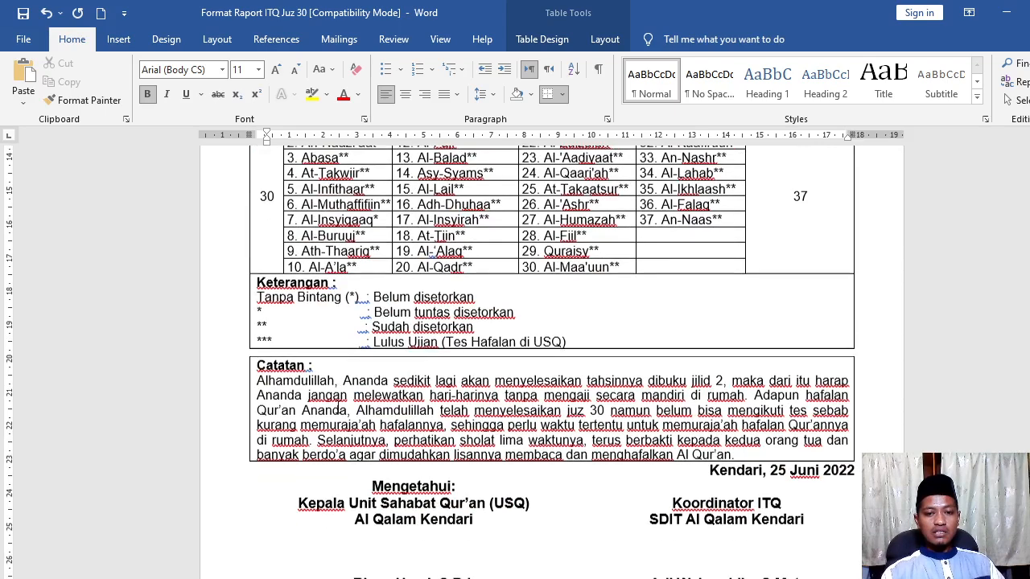
pyautogui.scroll(-1, 242, 376)
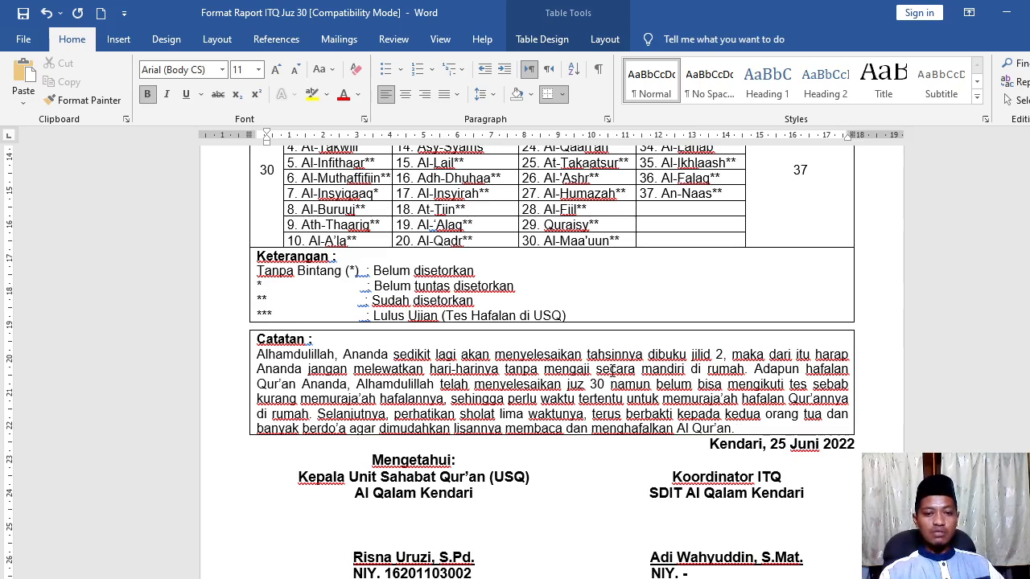
pyautogui.scroll(-1, 615, 368)
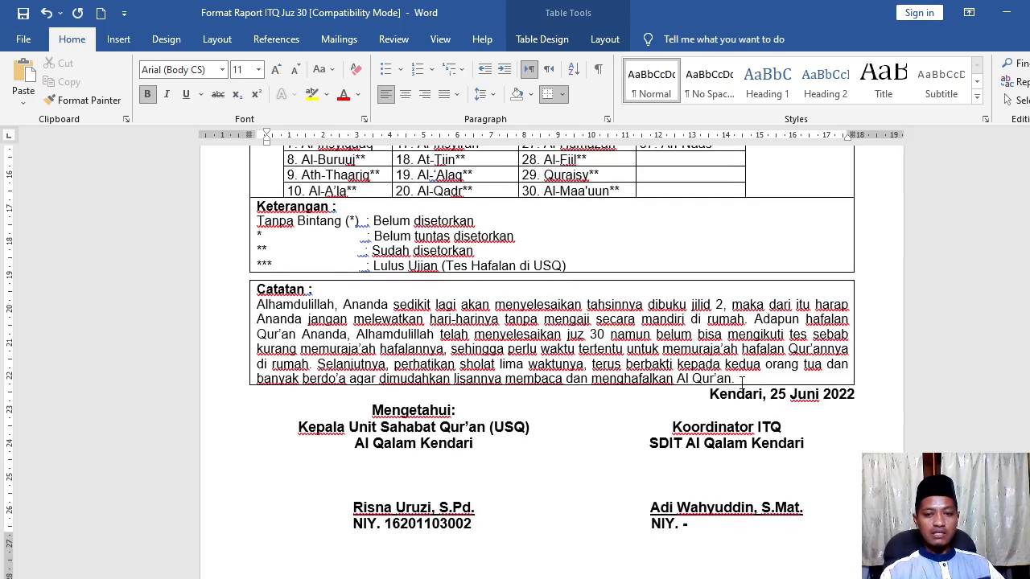
# Add two empty lines at the end of the Catatan note and check the signature block's placement across pages
pyautogui.click(741, 381)
pyautogui.press('Return')
pyautogui.press('Return')
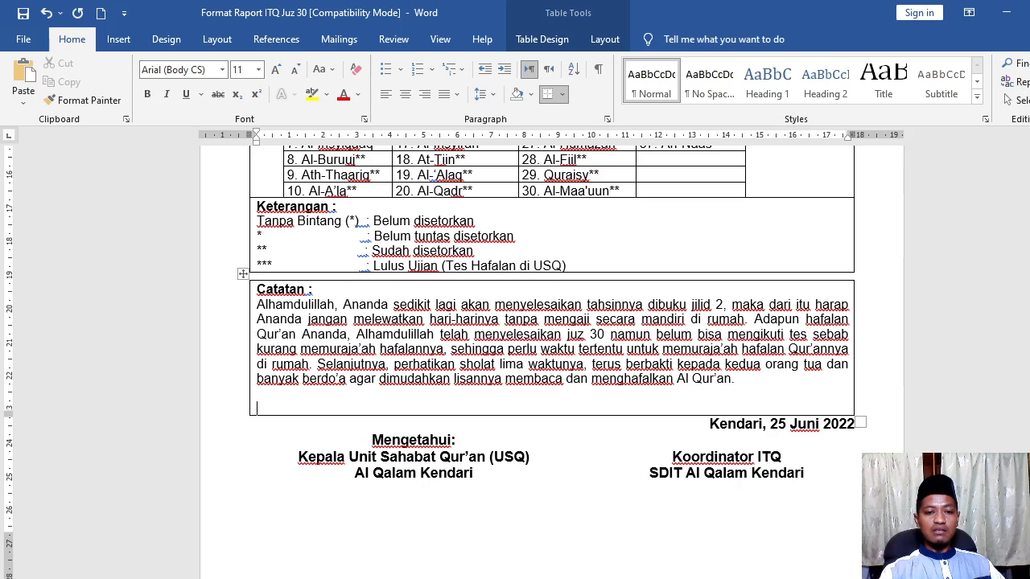
pyautogui.scroll(-5, 679, 479)
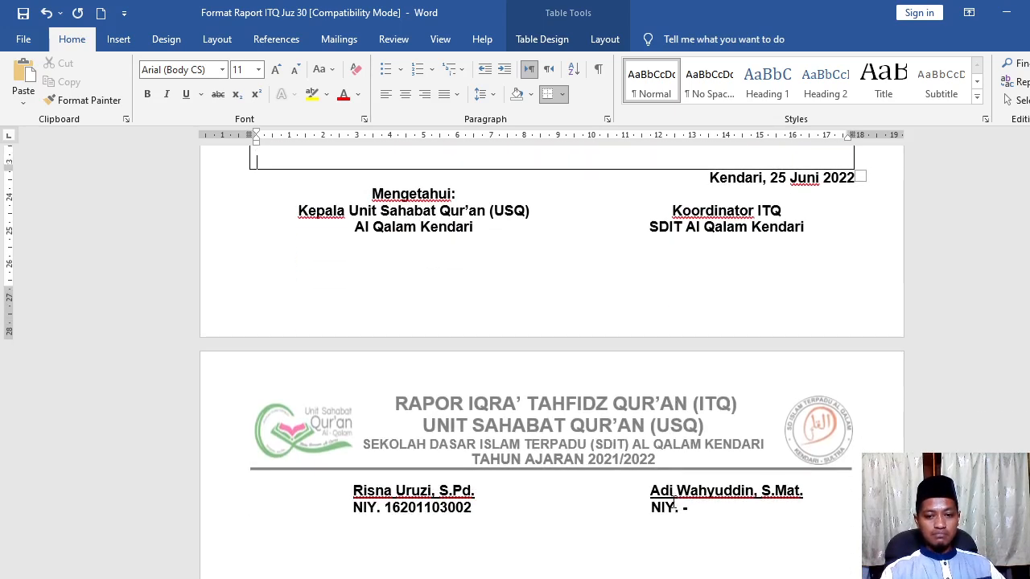
pyautogui.scroll(2, 679, 480)
pyautogui.scroll(-2, 680, 480)
pyautogui.scroll(3, 680, 479)
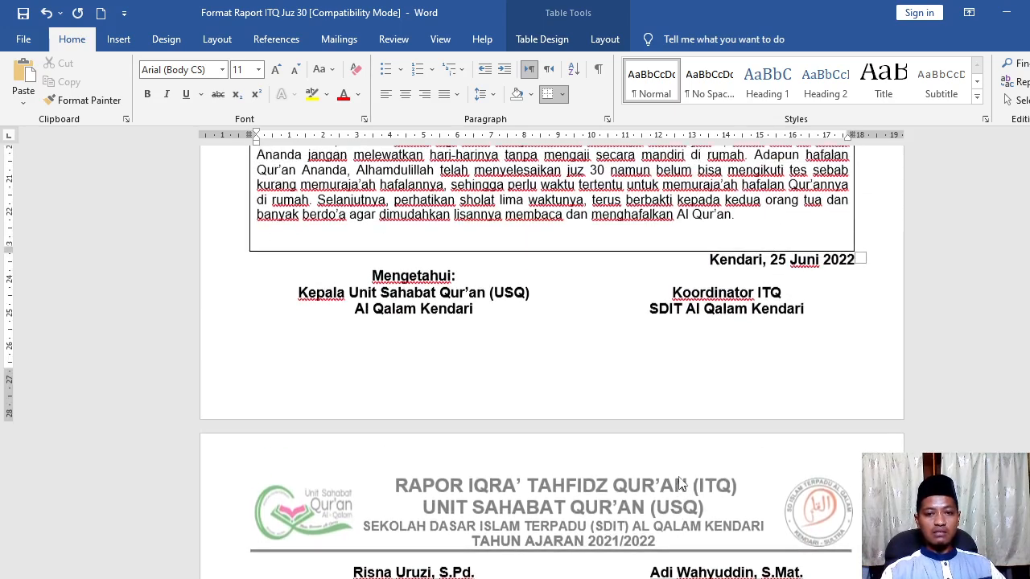
# Remove the empty lines at the end of the Catatan note so the box ends after its last sentence
pyautogui.press('BackSpace')
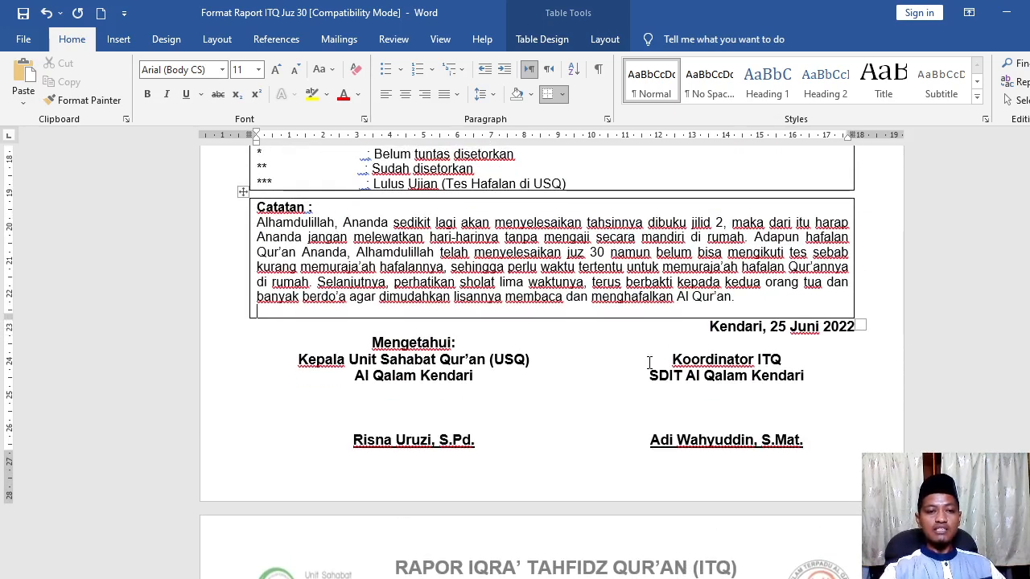
pyautogui.scroll(2, 649, 363)
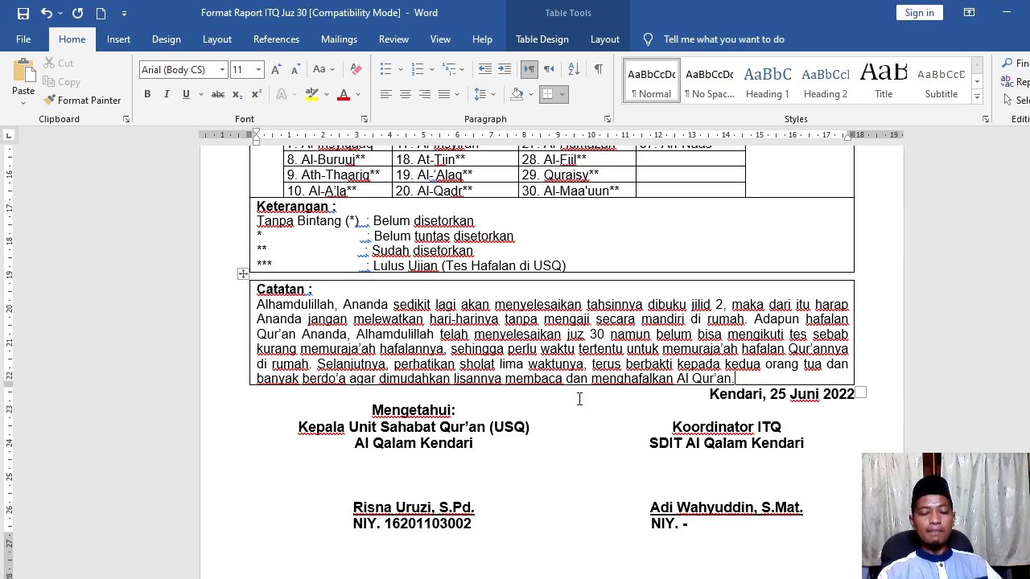
pyautogui.scroll(2, 582, 394)
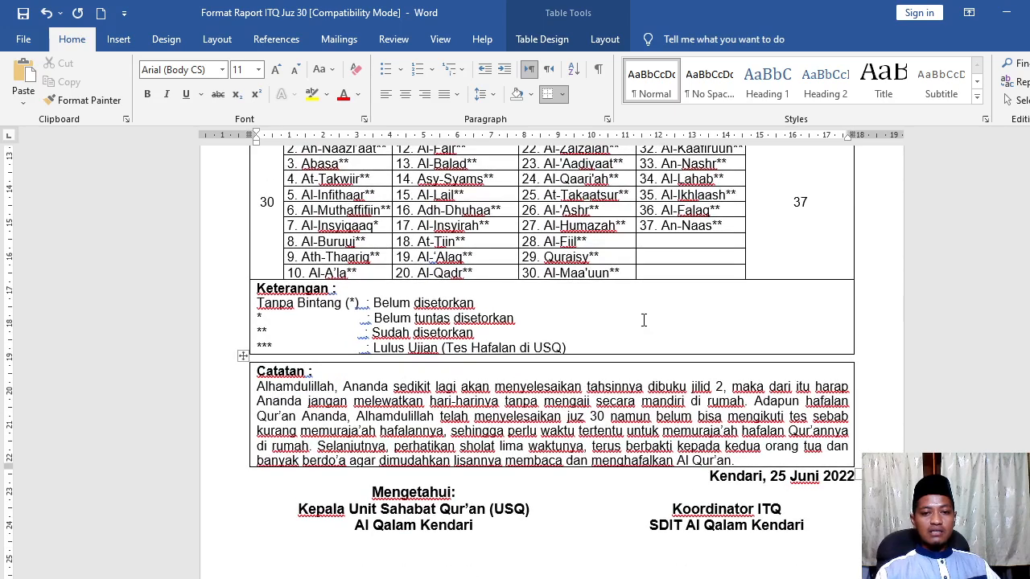
pyautogui.scroll(-2, 644, 308)
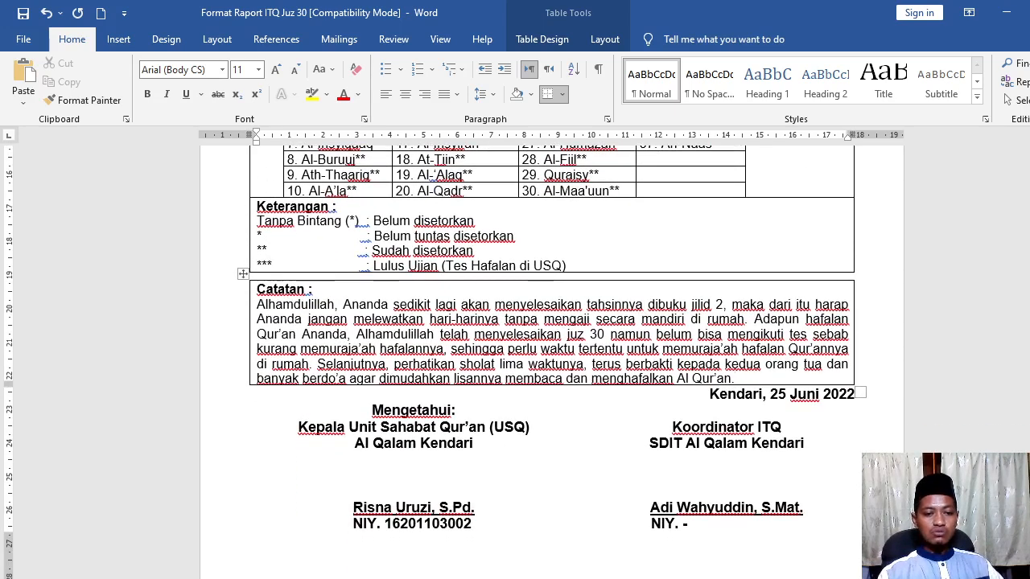
# Switch to the Format Raport ITQ Juz 29 document and examine its Tahsin grades, Level line and Tahfidz surah table
pyautogui.moveTo(322, 578)
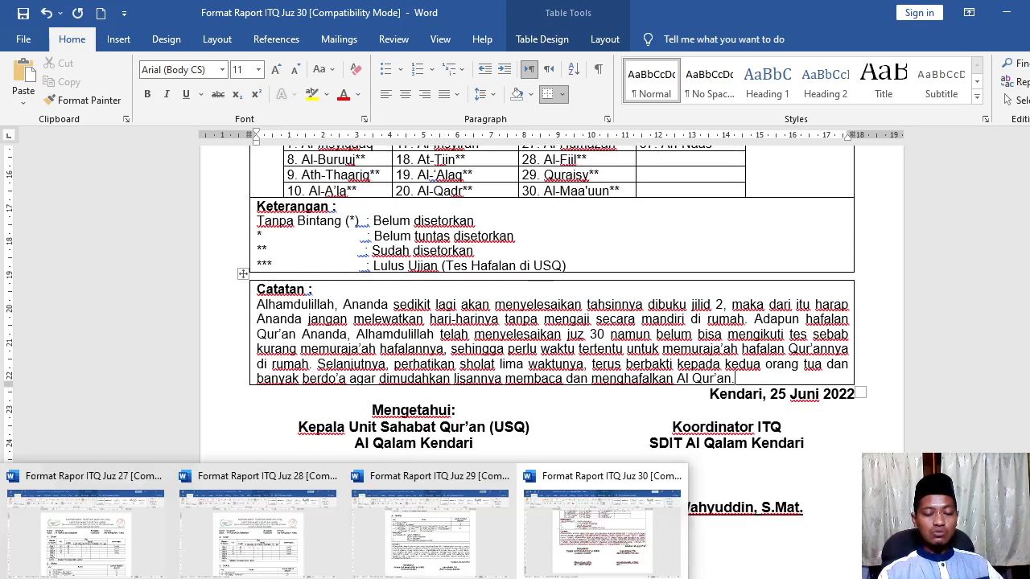
pyautogui.moveTo(420, 543)
pyautogui.click(438, 540)
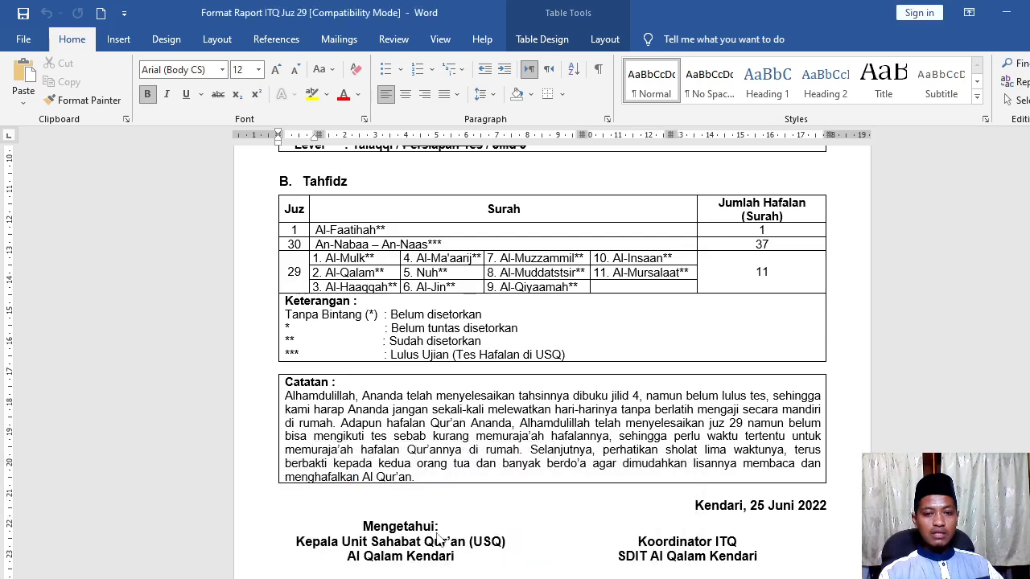
pyautogui.scroll(6, 531, 338)
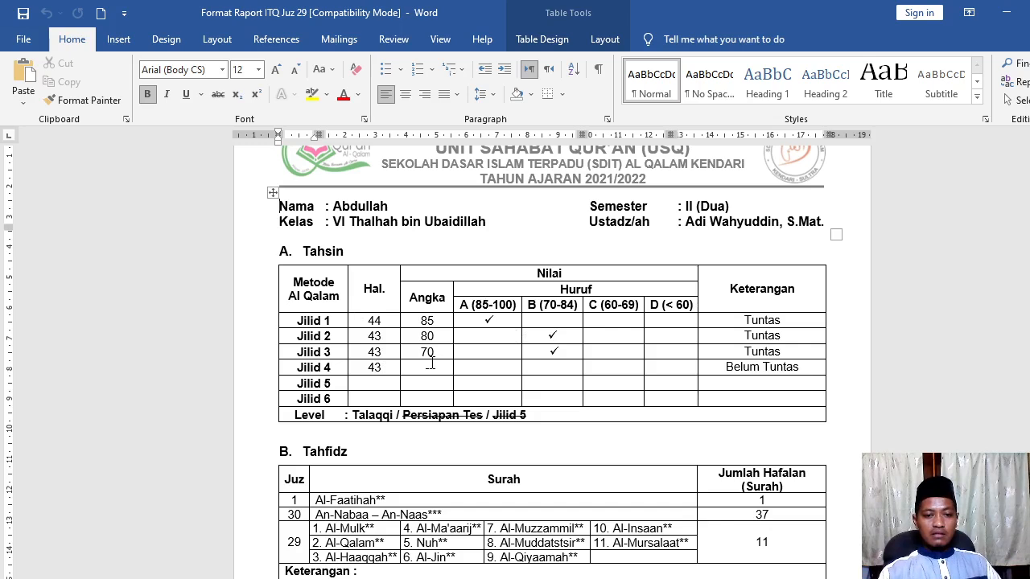
pyautogui.scroll(-1, 430, 363)
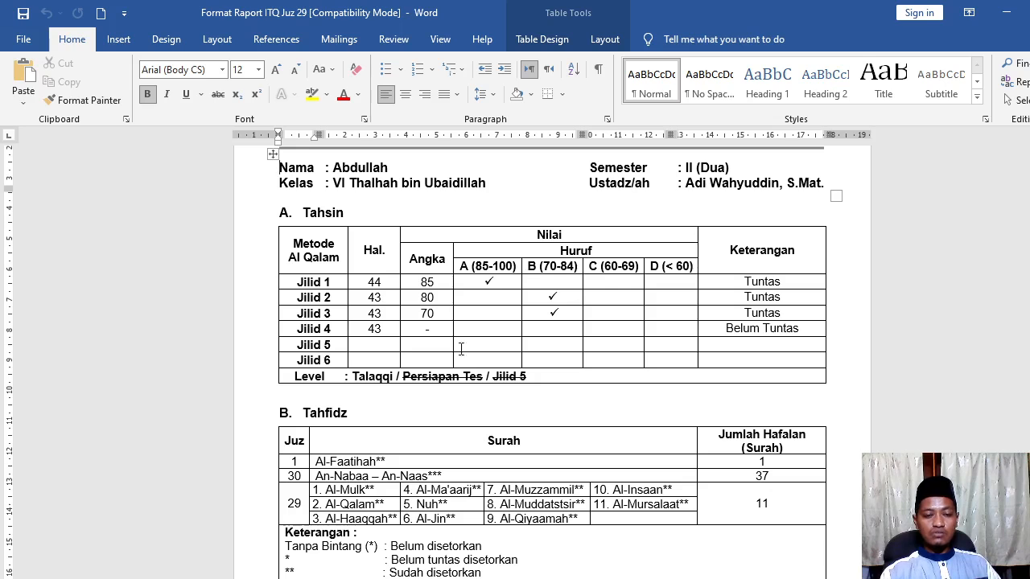
pyautogui.scroll(-2, 419, 366)
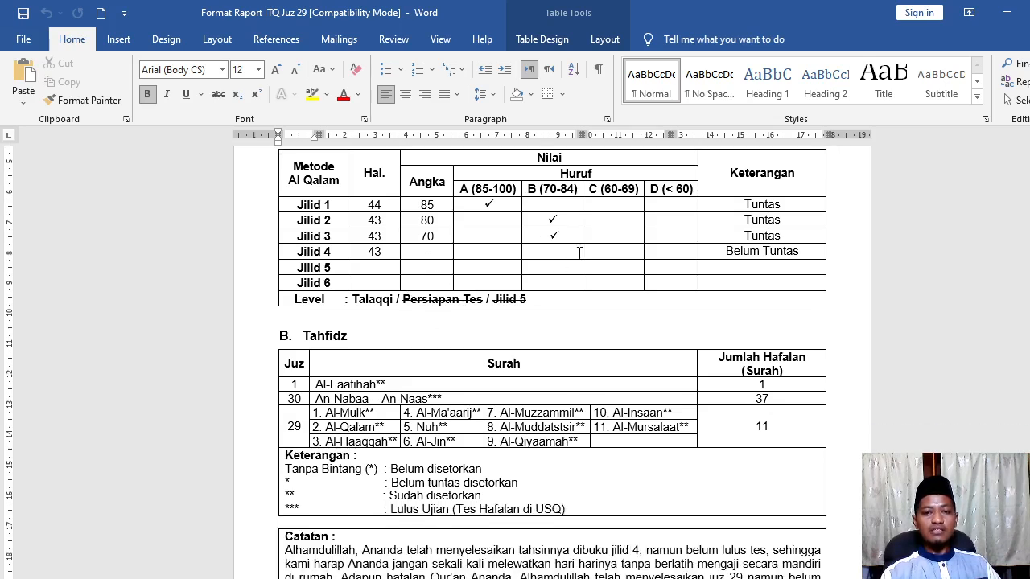
pyautogui.scroll(-2, 570, 255)
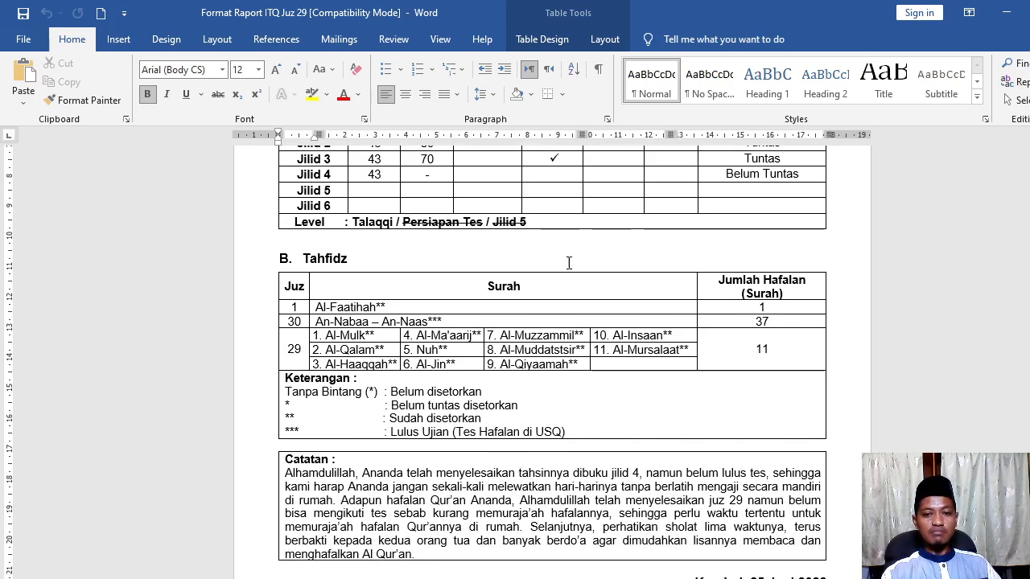
pyautogui.click(467, 321)
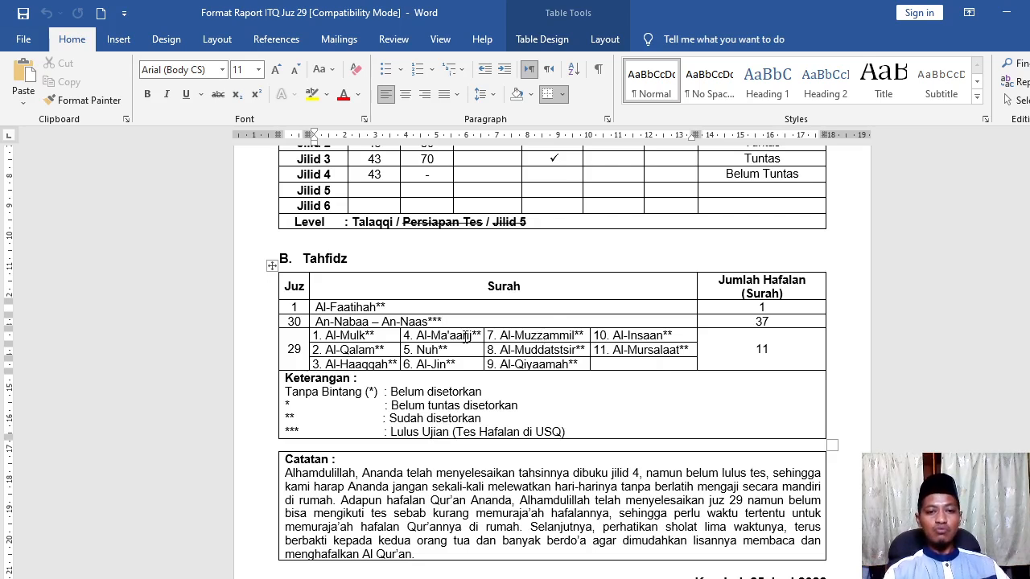
# Review the Juz 29 report from its header to the Keterangan legend, Catatan note and signature block
pyautogui.scroll(4, 494, 396)
pyautogui.scroll(5, 494, 396)
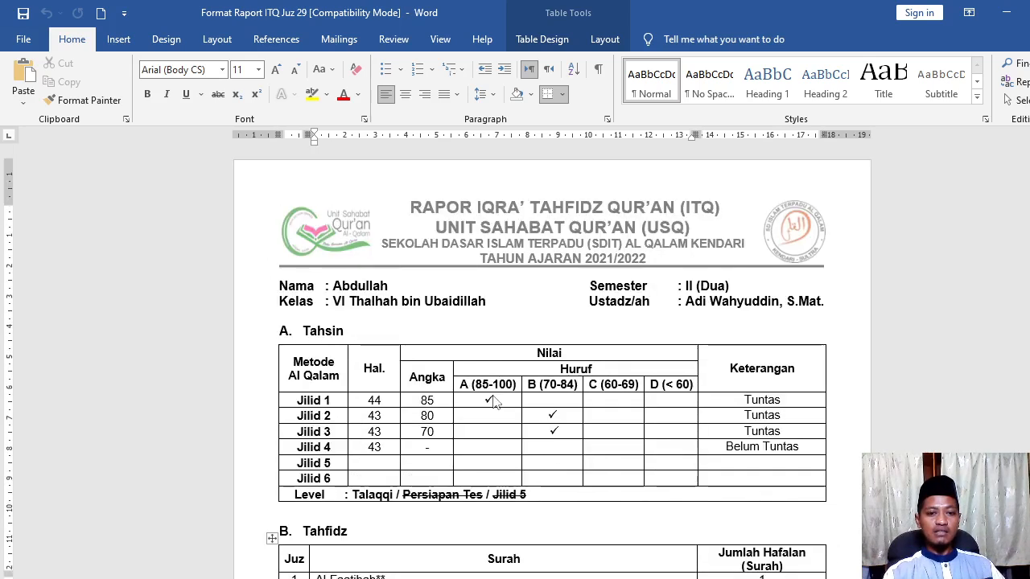
pyautogui.scroll(-5, 494, 396)
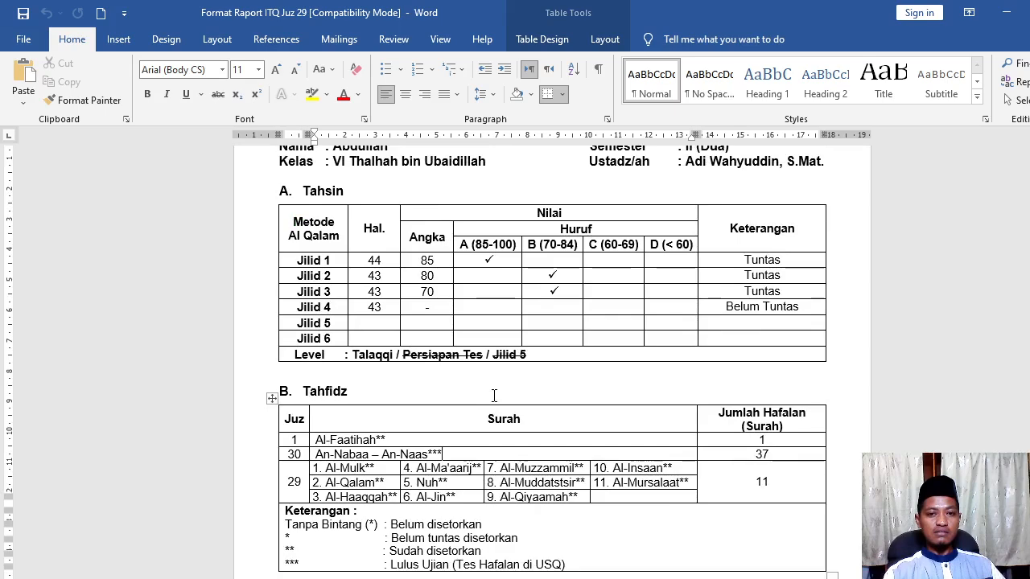
pyautogui.scroll(-4, 494, 395)
pyautogui.scroll(-4, 568, 387)
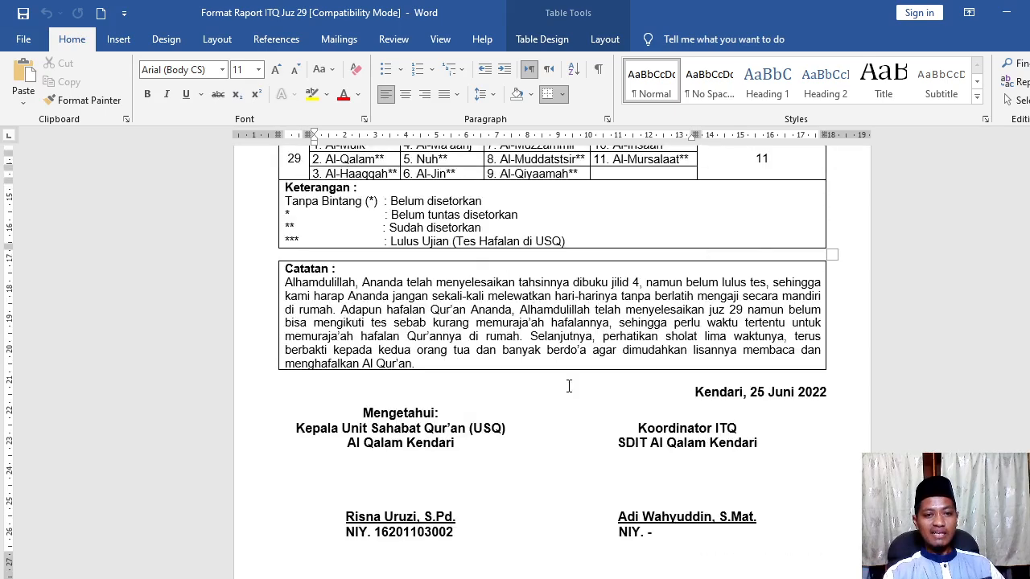
pyautogui.scroll(3, 568, 387)
pyautogui.scroll(-2, 570, 383)
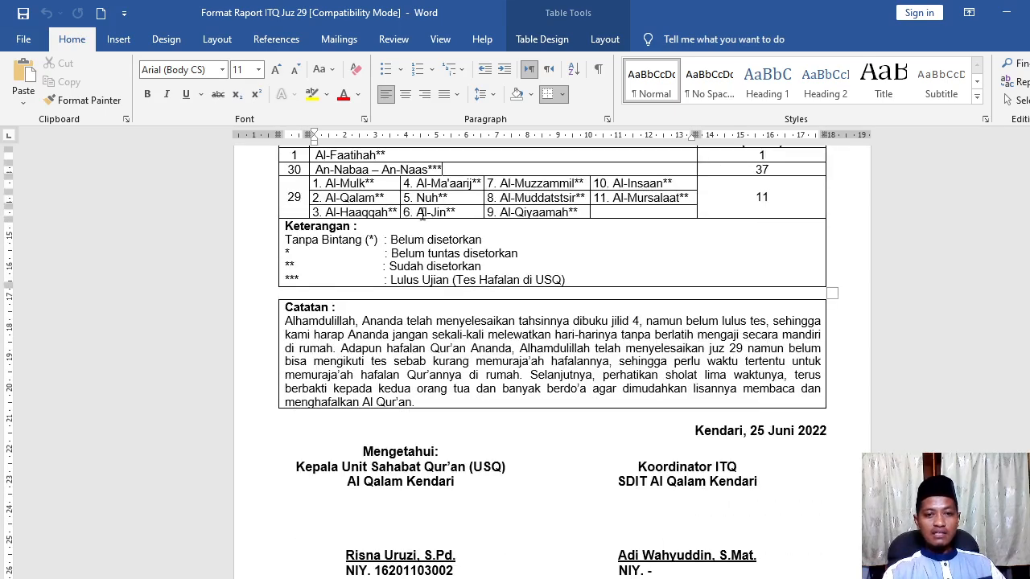
pyautogui.scroll(-1, 527, 406)
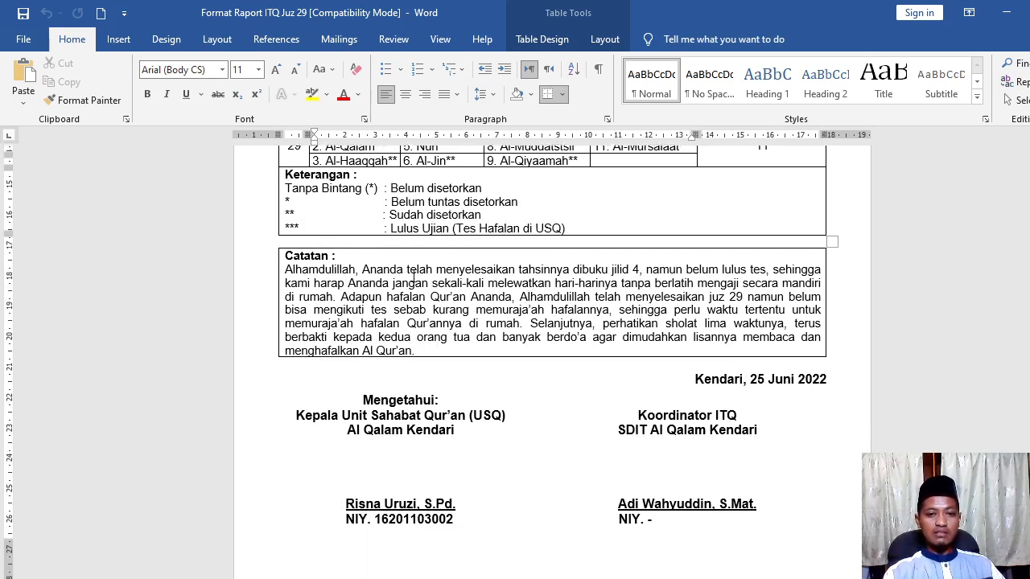
pyautogui.scroll(2, 525, 348)
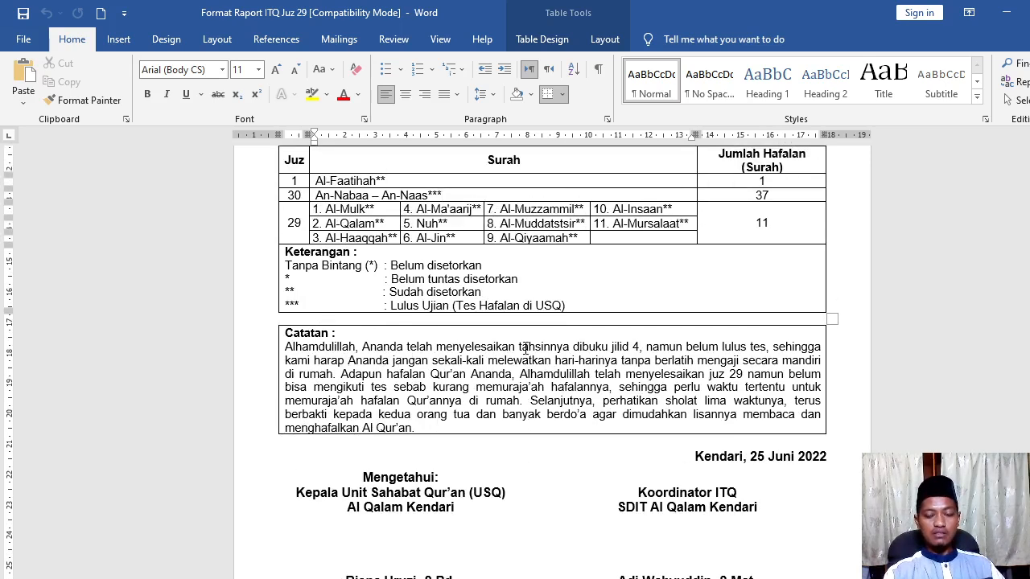
pyautogui.scroll(3, 524, 347)
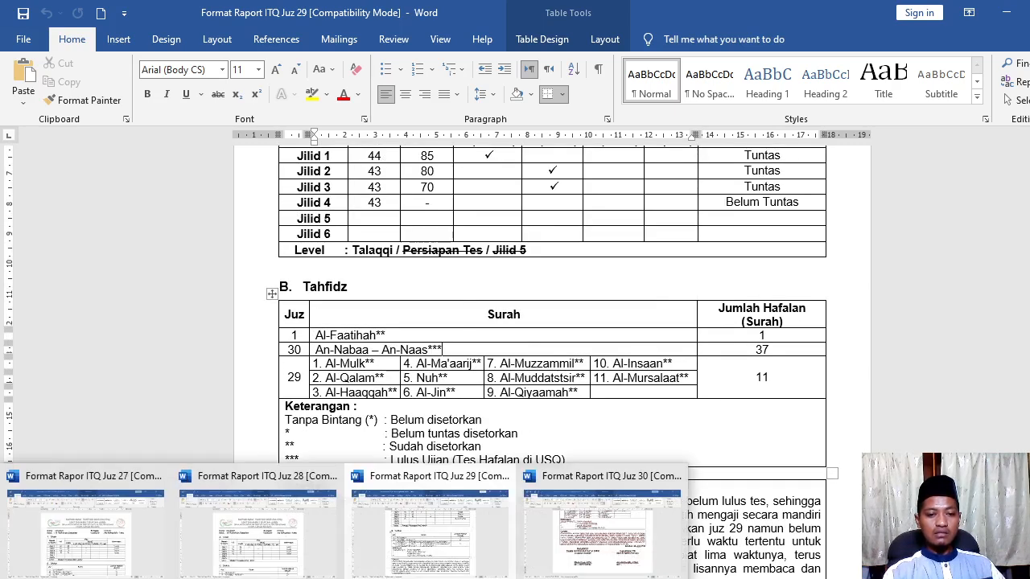
# Switch to the Format Raport ITQ Juz 28 document and review its Tahsin and Tahfidz tables, Catatan note and signature block
pyautogui.click(263, 535)
pyautogui.doubleClick(306, 524)
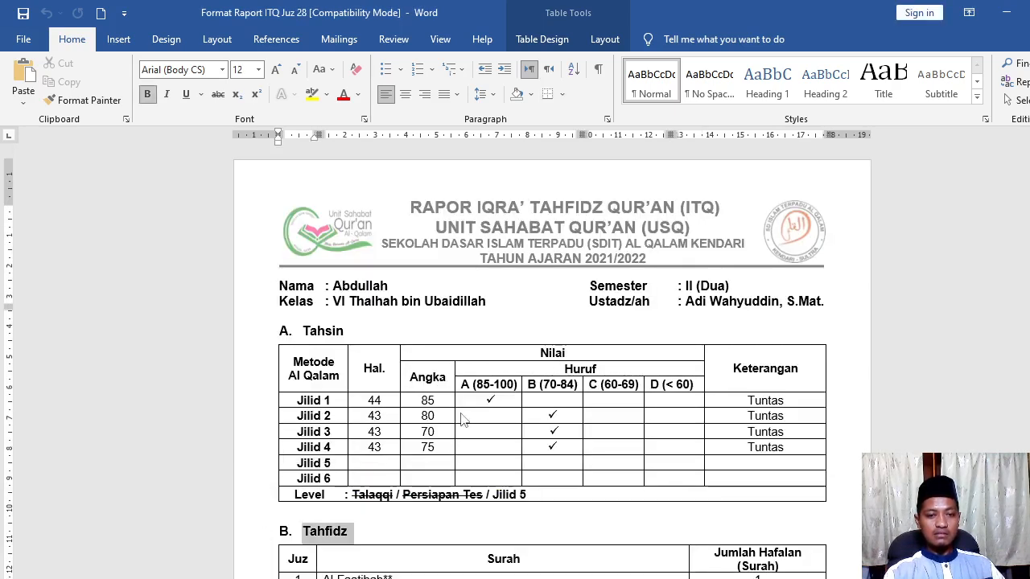
pyautogui.scroll(-10, 461, 493)
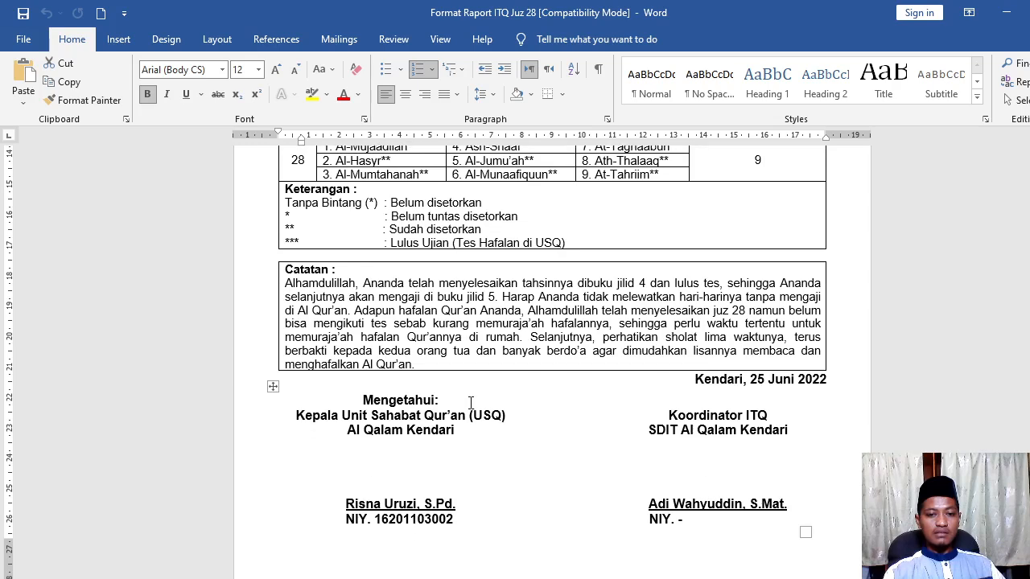
pyautogui.scroll(2, 471, 387)
pyautogui.scroll(2, 505, 287)
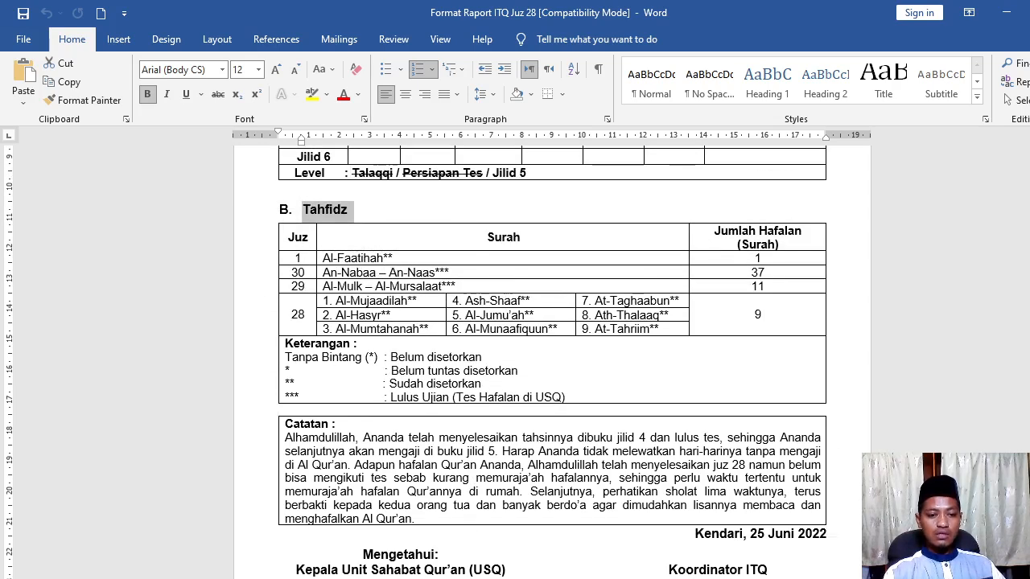
# Switch to the Format Rapor ITQ Juz 27 document and review its grade tables, Catatan note and signature block
pyautogui.click(110, 531)
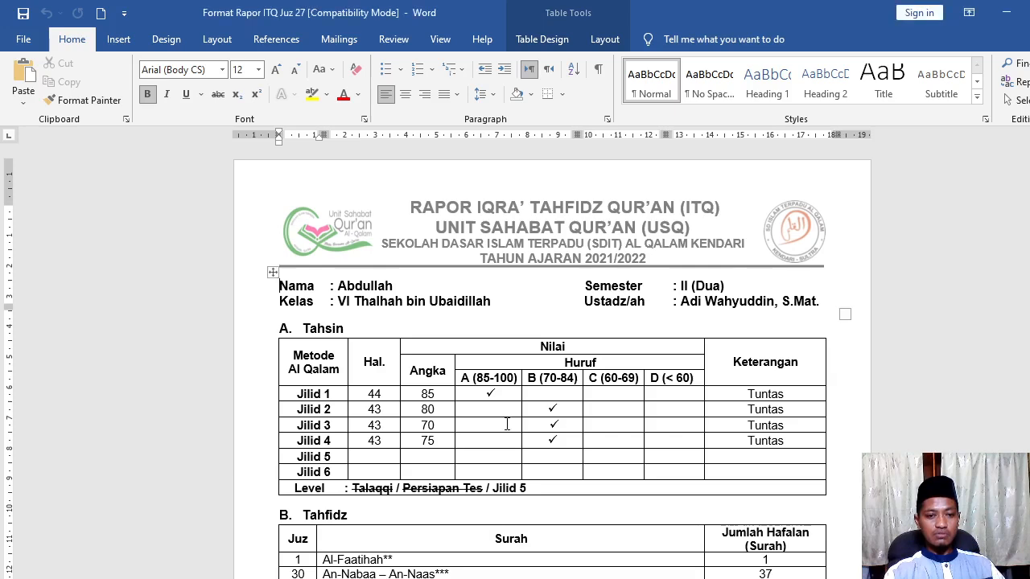
pyautogui.scroll(-14, 507, 424)
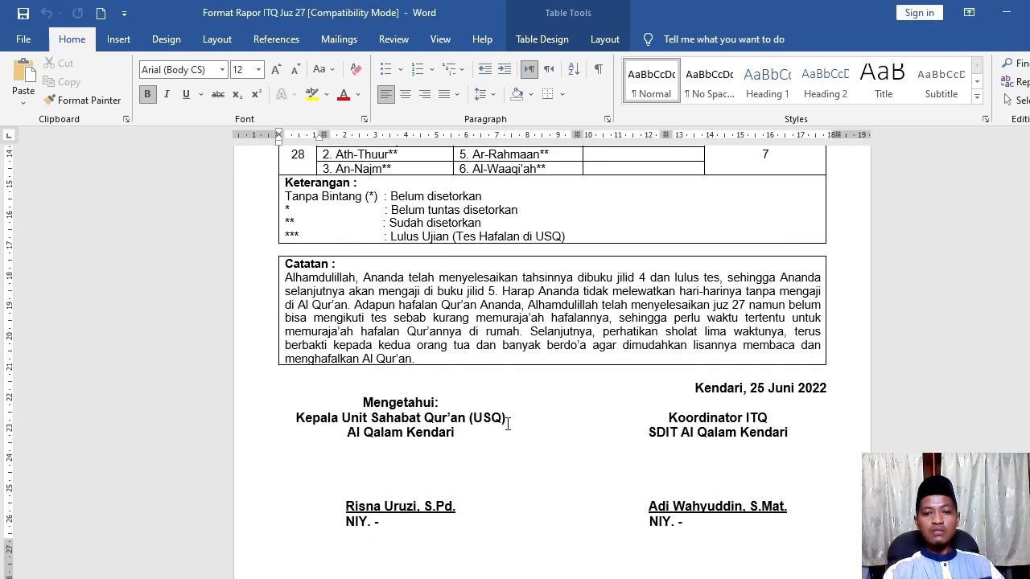
pyautogui.scroll(4, 509, 429)
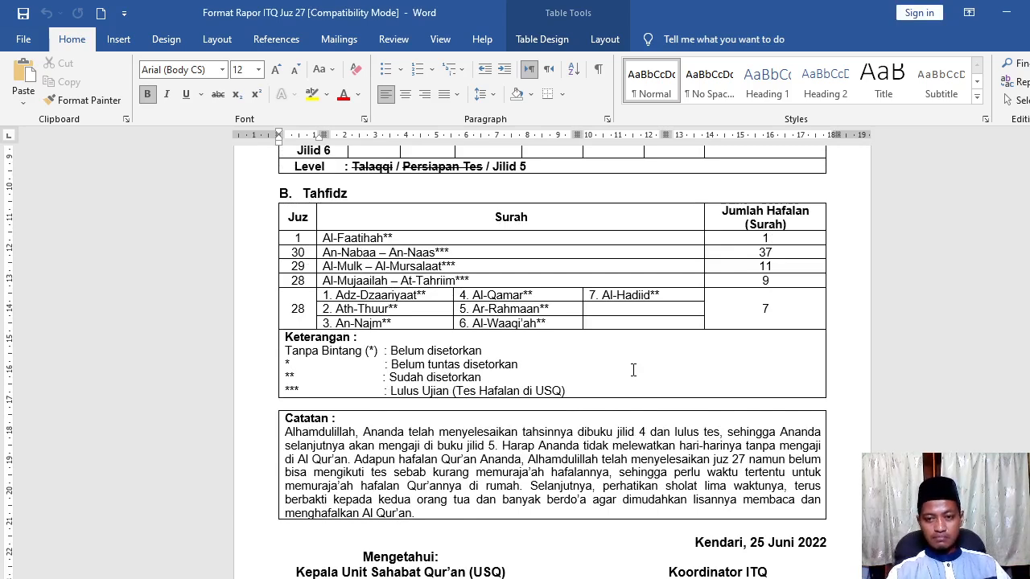
pyautogui.scroll(4, 633, 369)
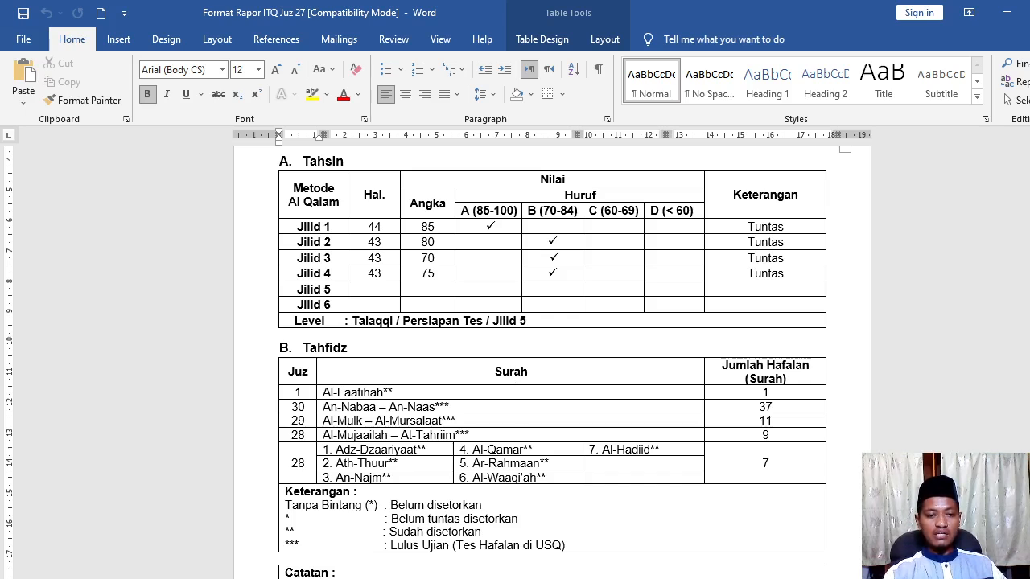
# Return to the Format Raport ITQ Juz 30 document and examine its Tahfidz surah list and the Tahsin table above it
pyautogui.moveTo(349, 578)
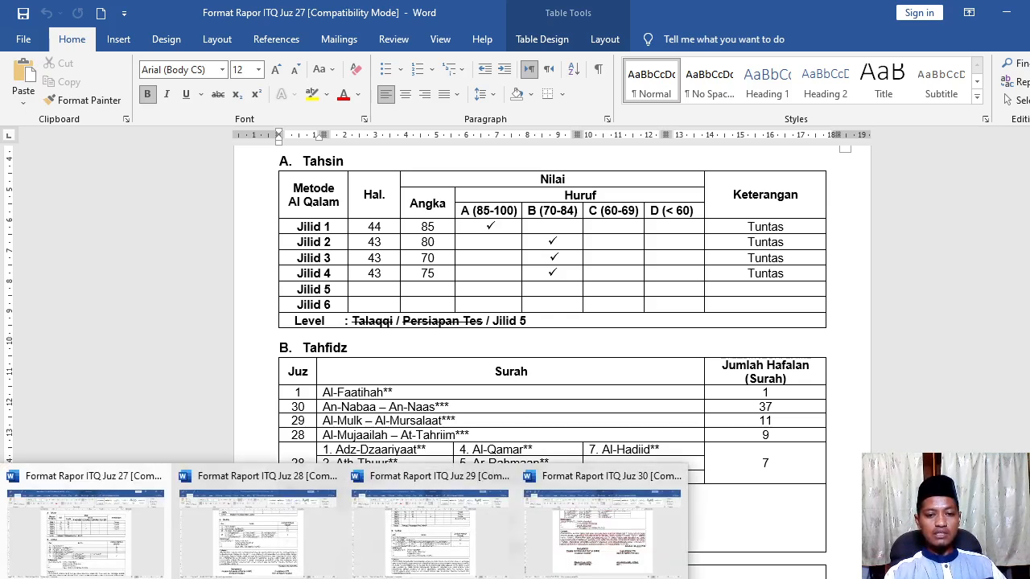
pyautogui.click(605, 543)
pyautogui.scroll(5, 567, 342)
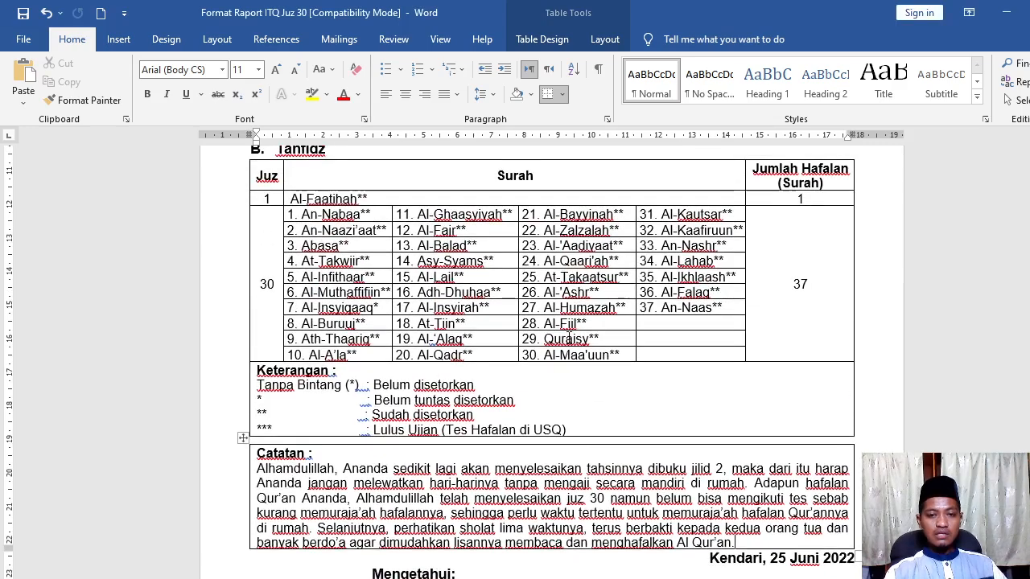
pyautogui.scroll(3, 581, 342)
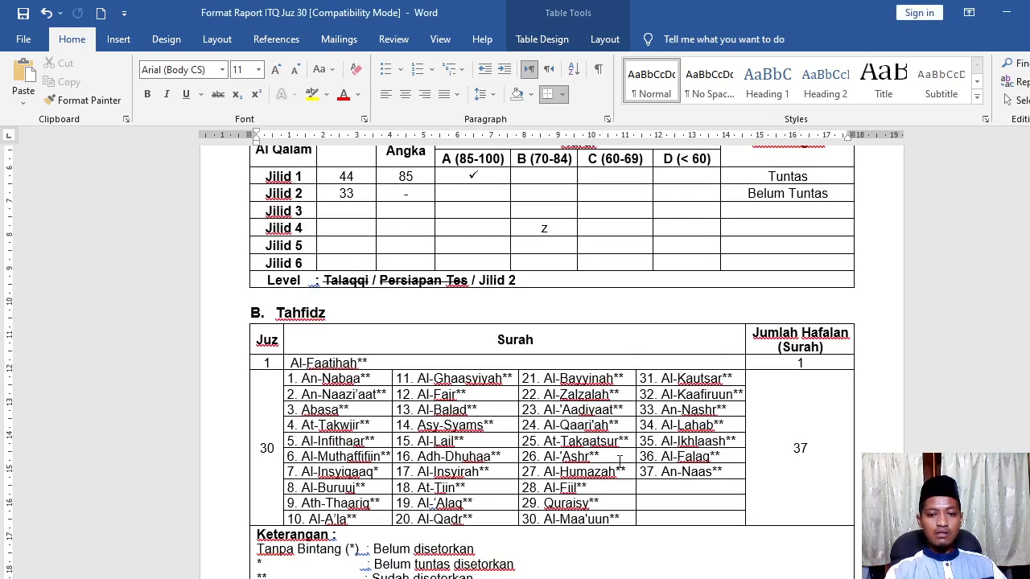
pyautogui.click(619, 457)
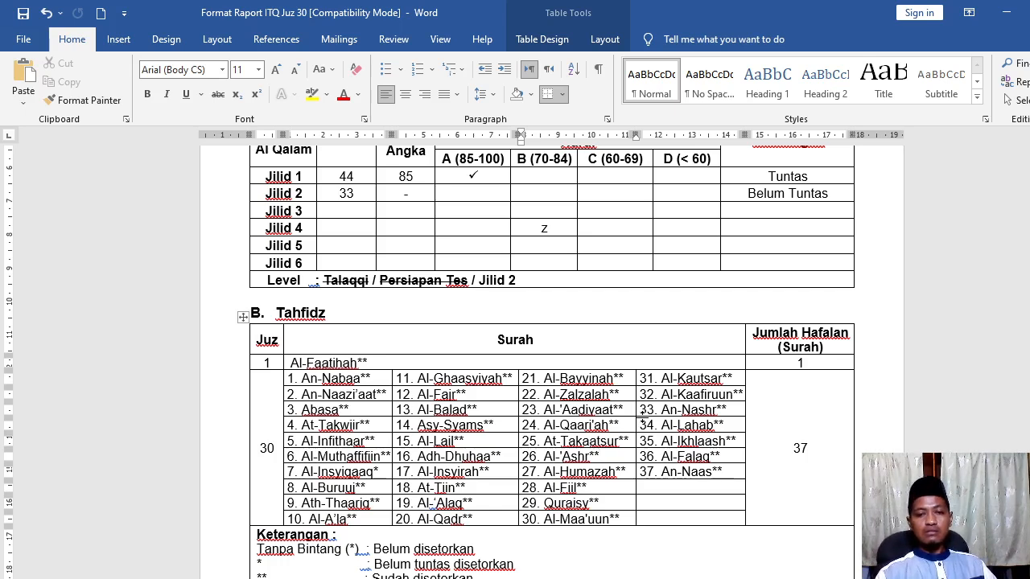
pyautogui.click(563, 231)
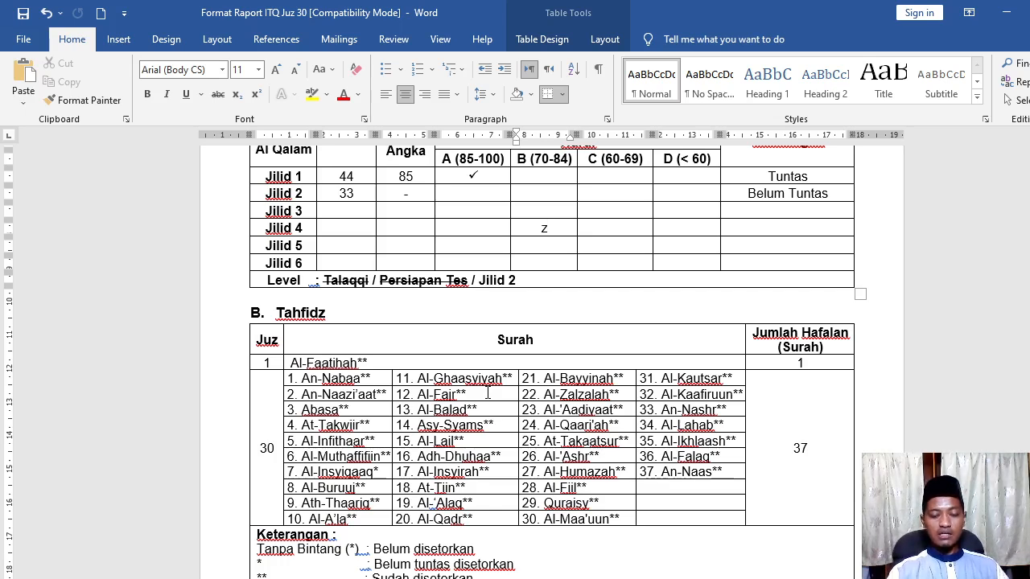
pyautogui.click(487, 393)
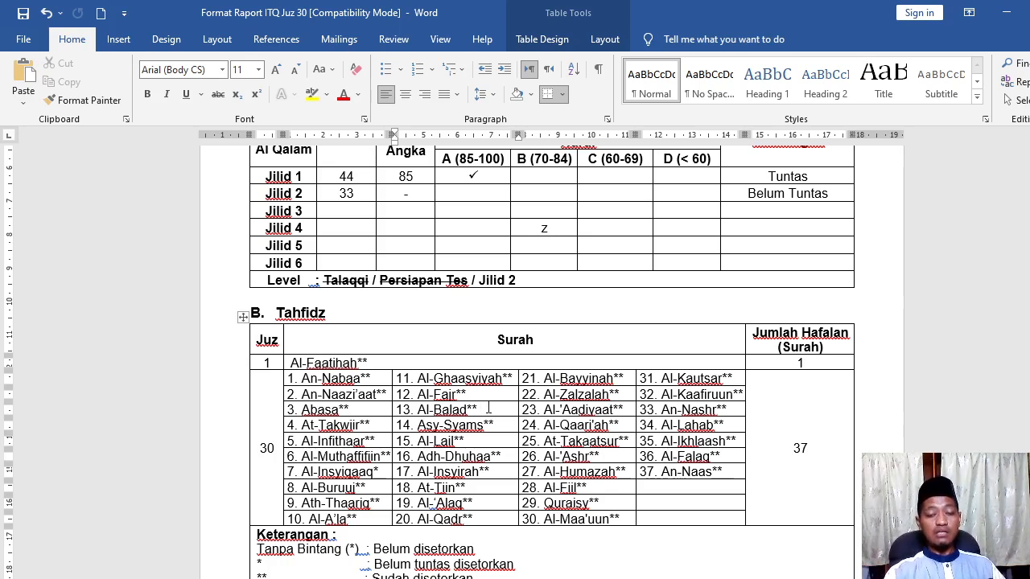
# Place the text cursor after the stray "z" in the Jilid 4 row's B (70-84) cell of the Tahsin table
pyautogui.scroll(2, 488, 408)
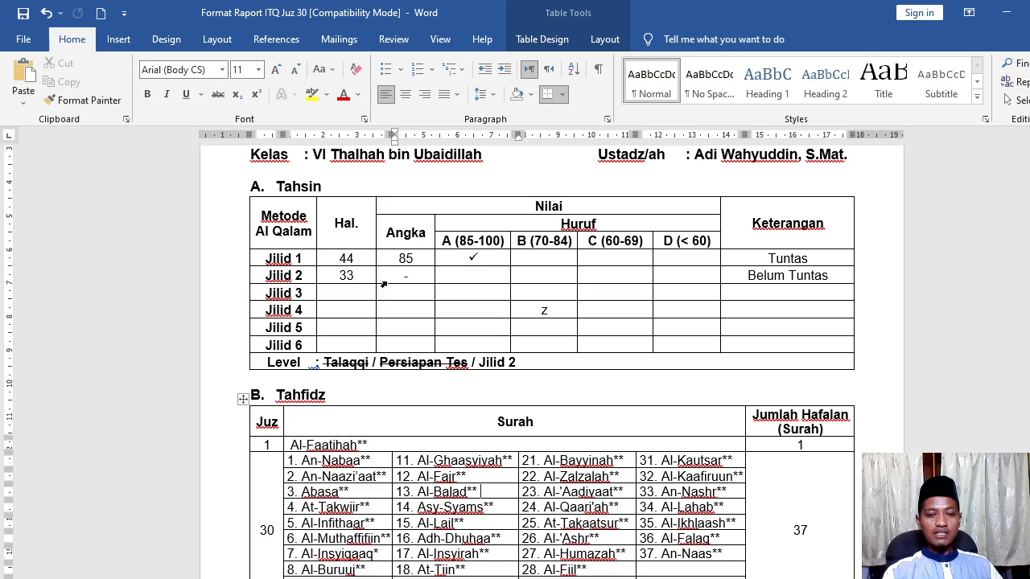
pyautogui.click(553, 312)
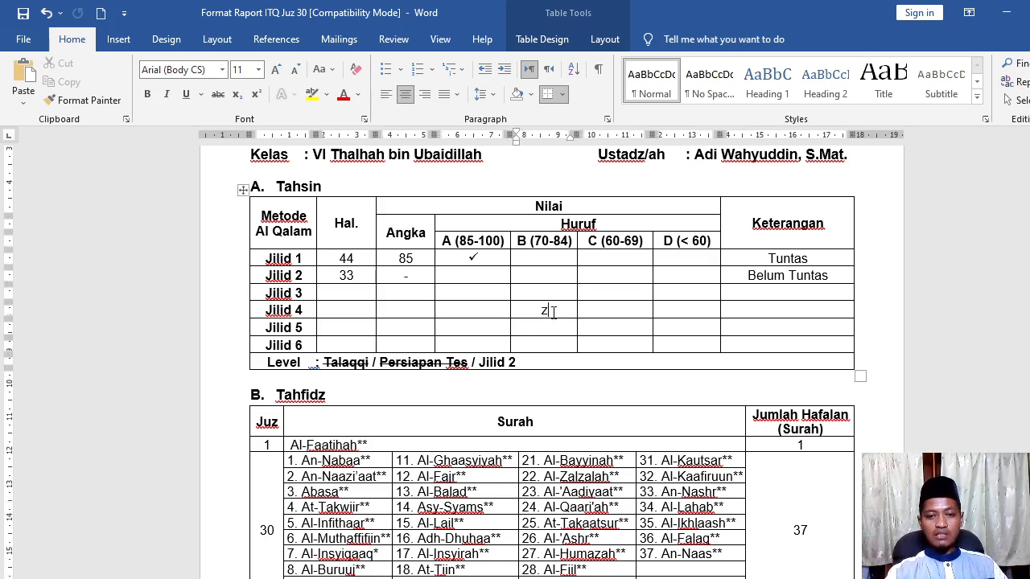